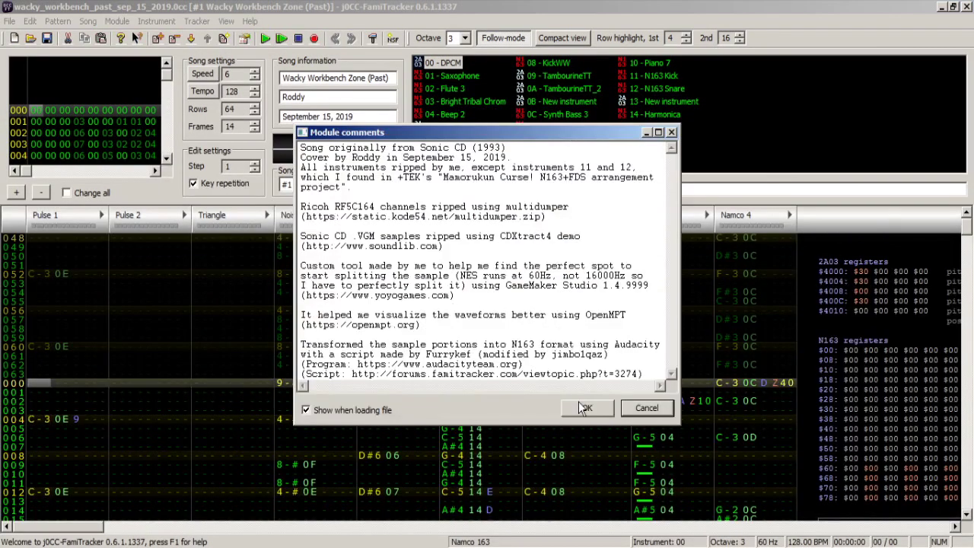
- Dismiss the module comments, play the Wacky Workbench Zone song with compact view enabled to watch the registers, and stop playback
click(585, 408)
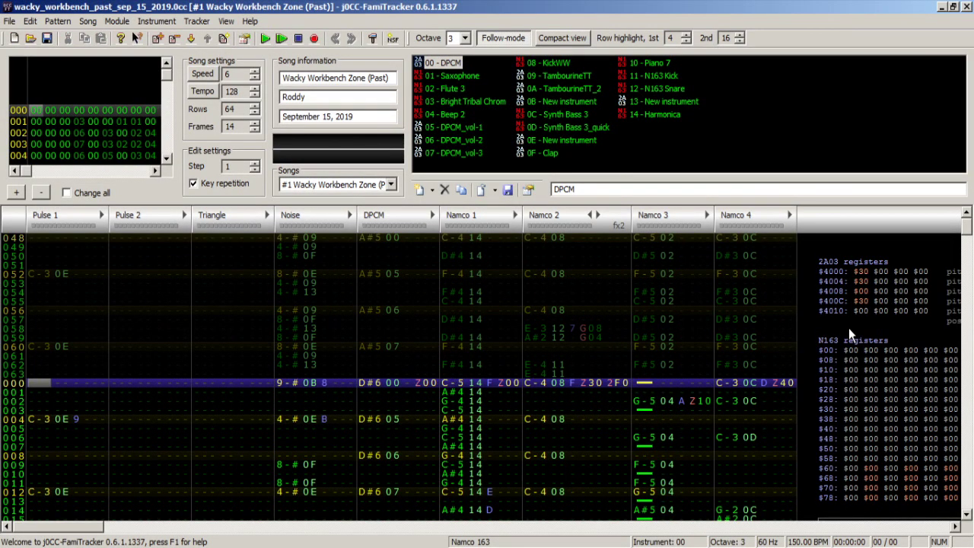
key(Return)
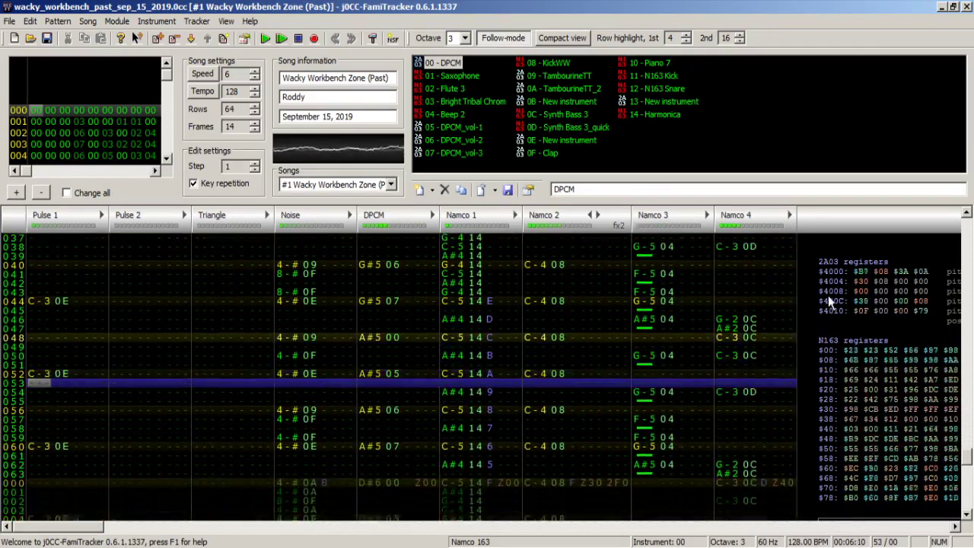
click(562, 37)
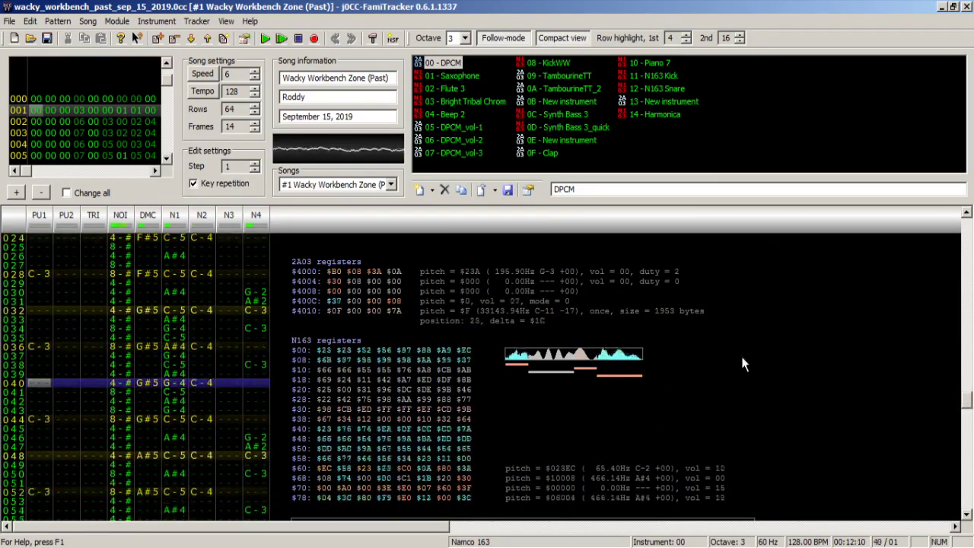
click(298, 40)
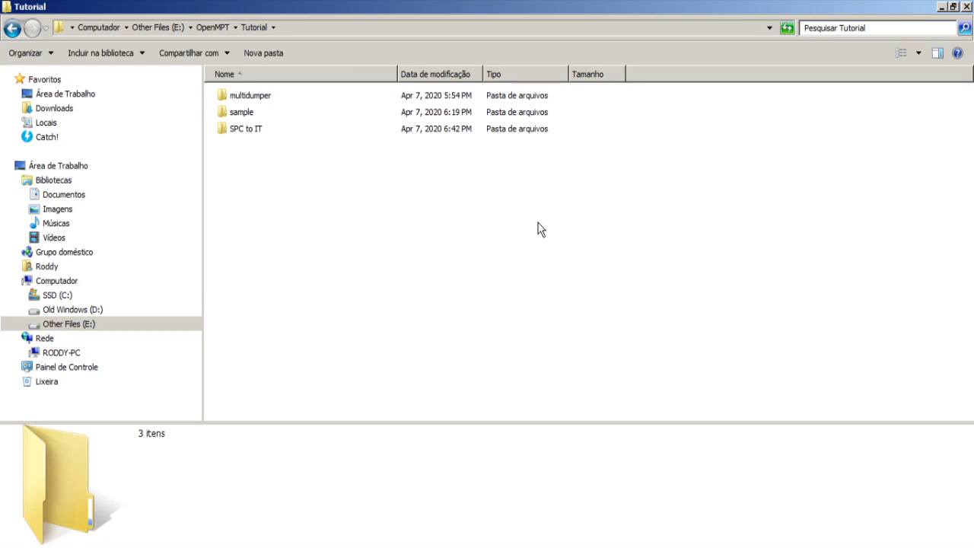
- Convert 06 Rocketbelt.spc in the SPC to IT folder into an IT module using spc2it.exe
drag(429, 300, 248, 164)
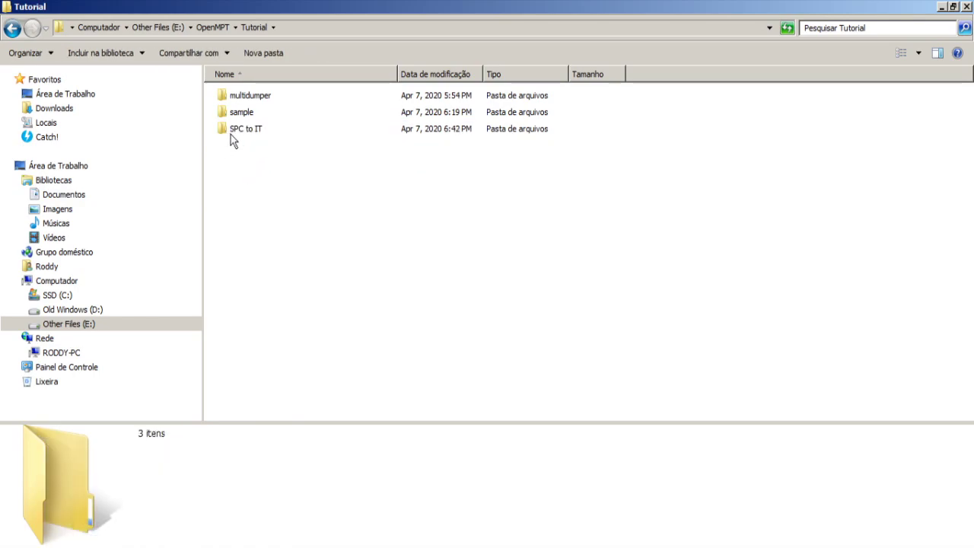
double_click(233, 131)
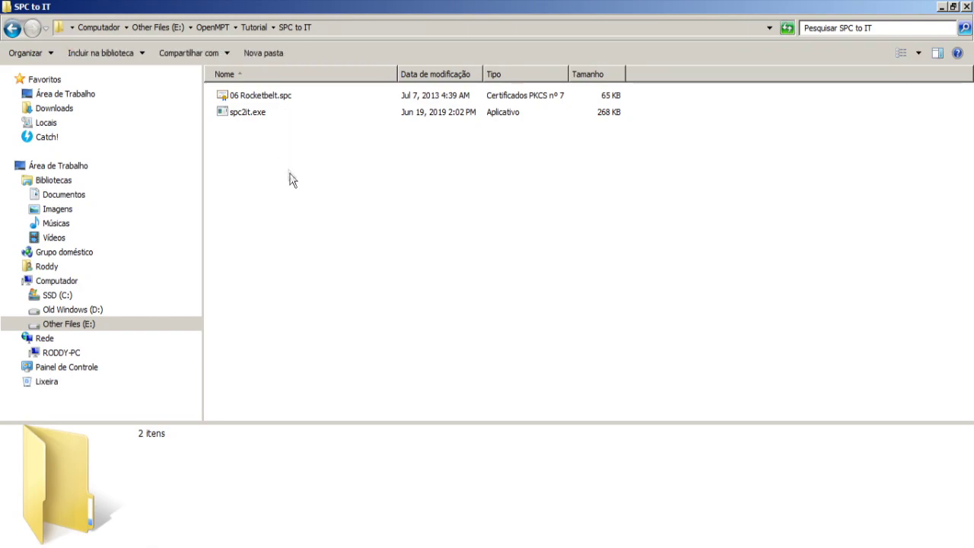
click(290, 99)
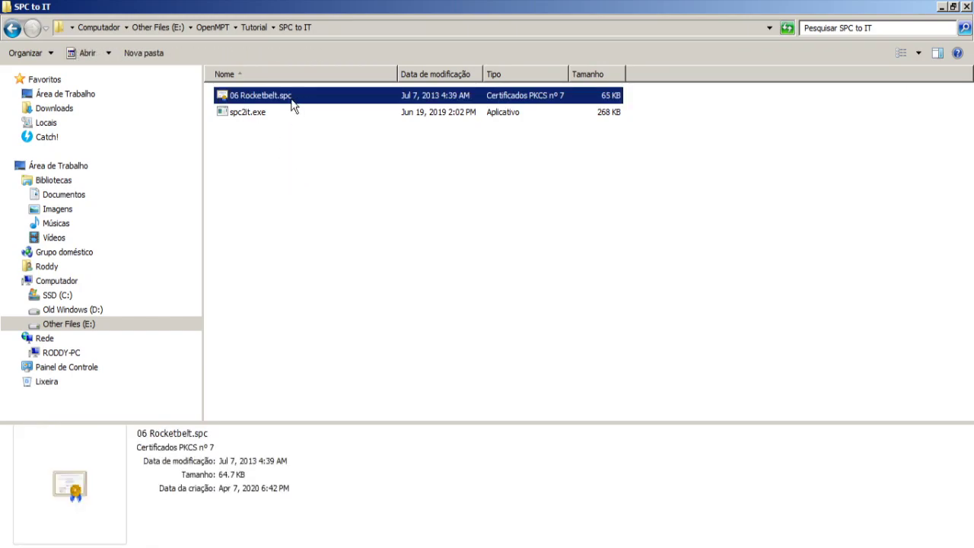
drag(289, 103, 261, 115)
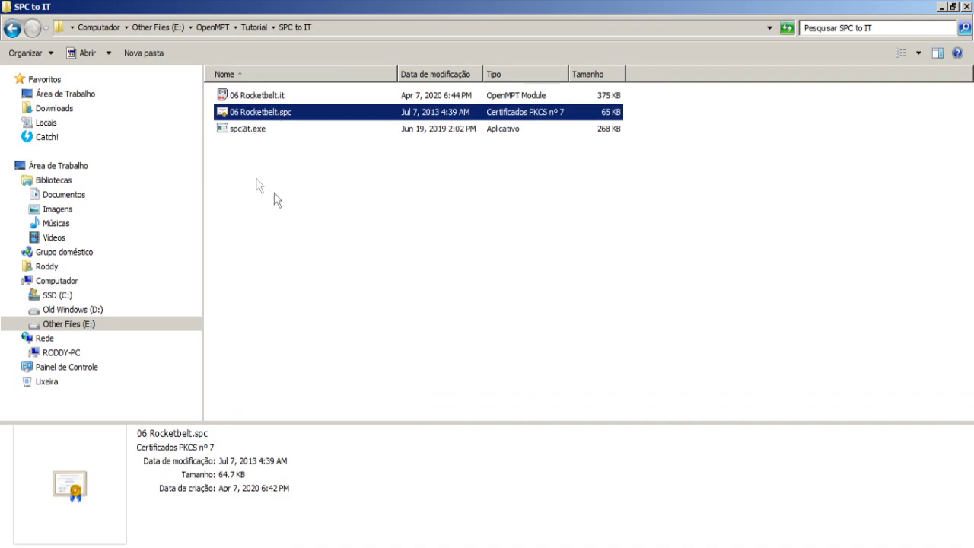
- Open the converted 06 Rocketbelt.it in OpenMPT and expand its list of samples
click(283, 96)
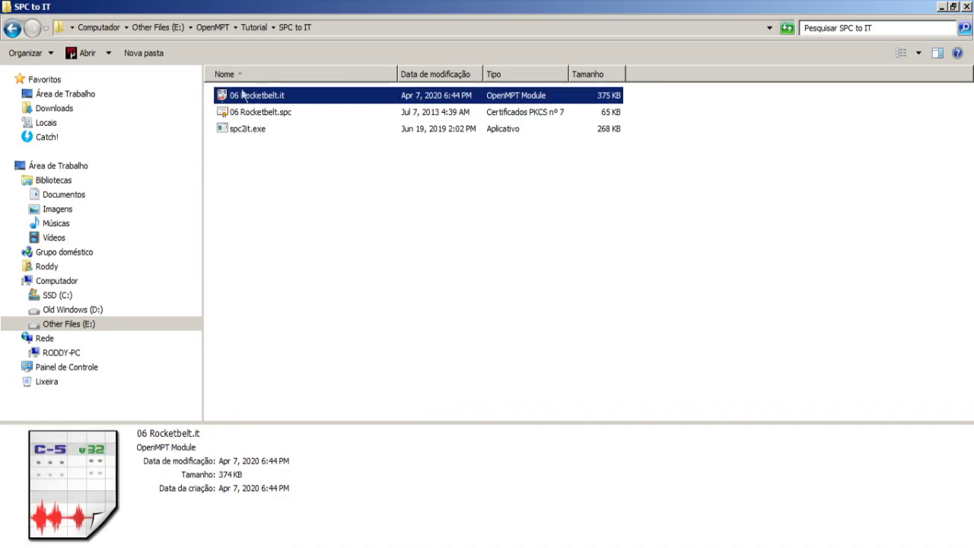
double_click(326, 95)
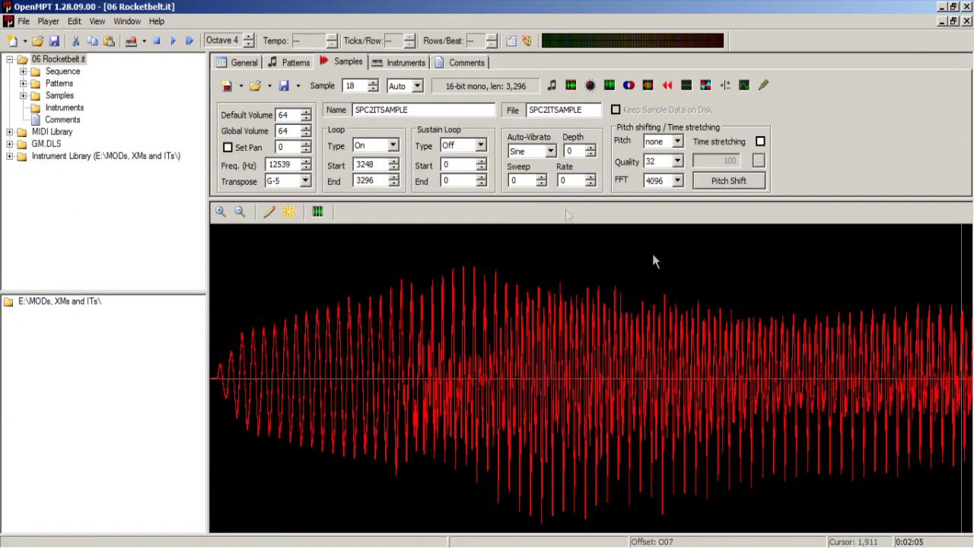
click(62, 96)
double_click(65, 98)
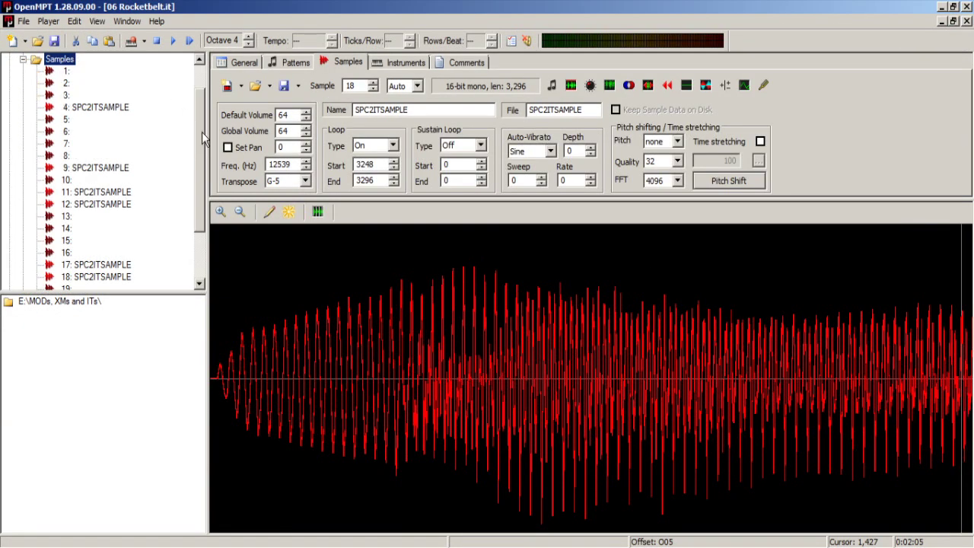
scroll(204, 141, down, 3)
scroll(200, 114, up, 3)
scroll(199, 97, down, 2)
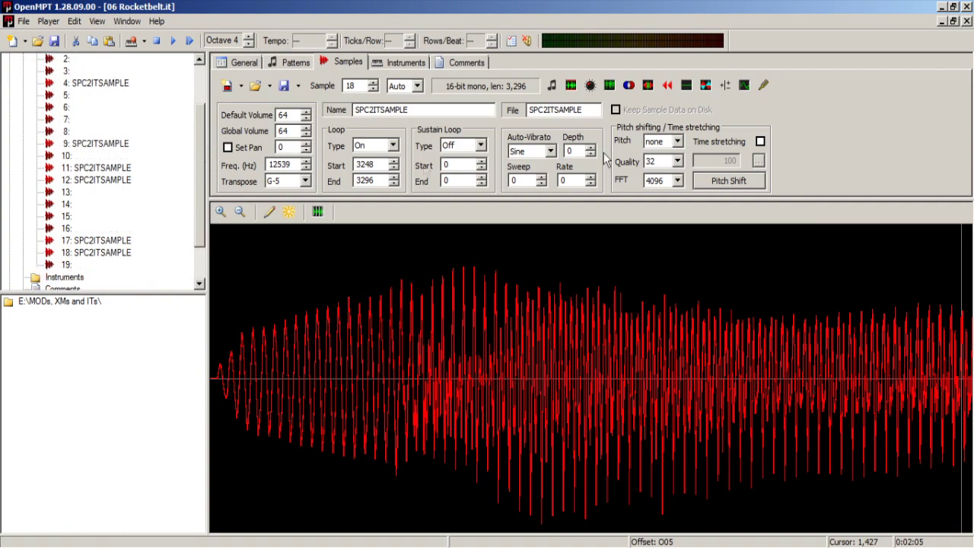
- Audition samples 18 and 9, and inspect the second half and the loop points of sample 18
click(552, 85)
drag(558, 305, 972, 316)
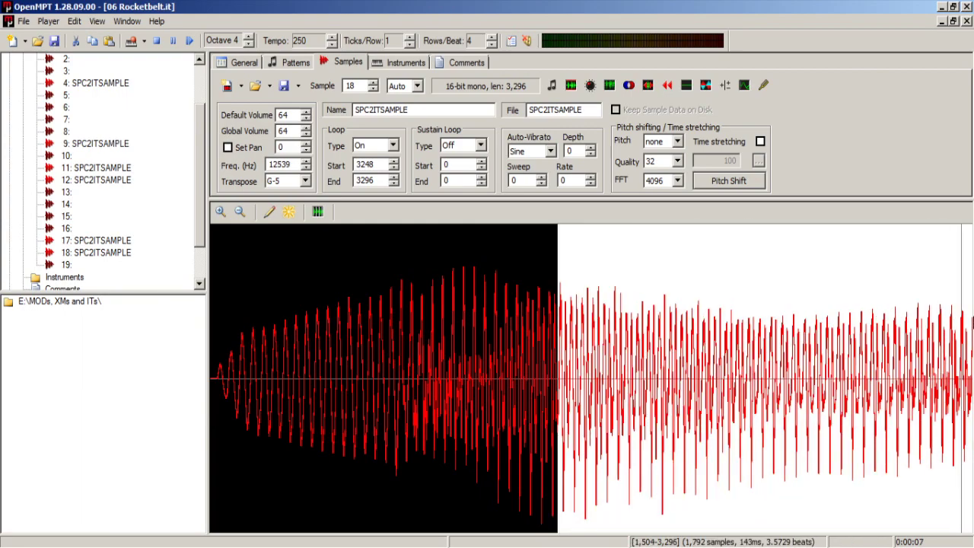
click(964, 227)
double_click(380, 164)
key(Tab)
key(shift+Tab)
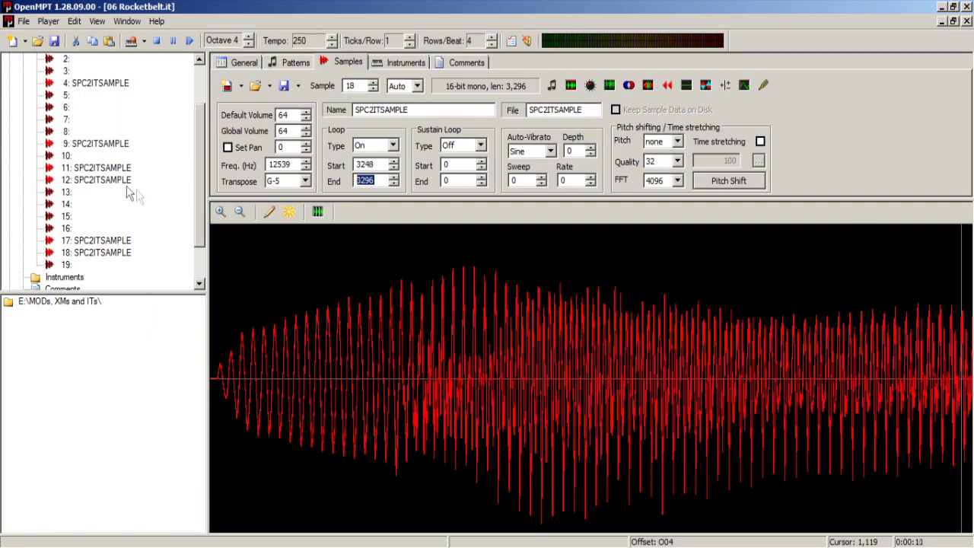
click(98, 143)
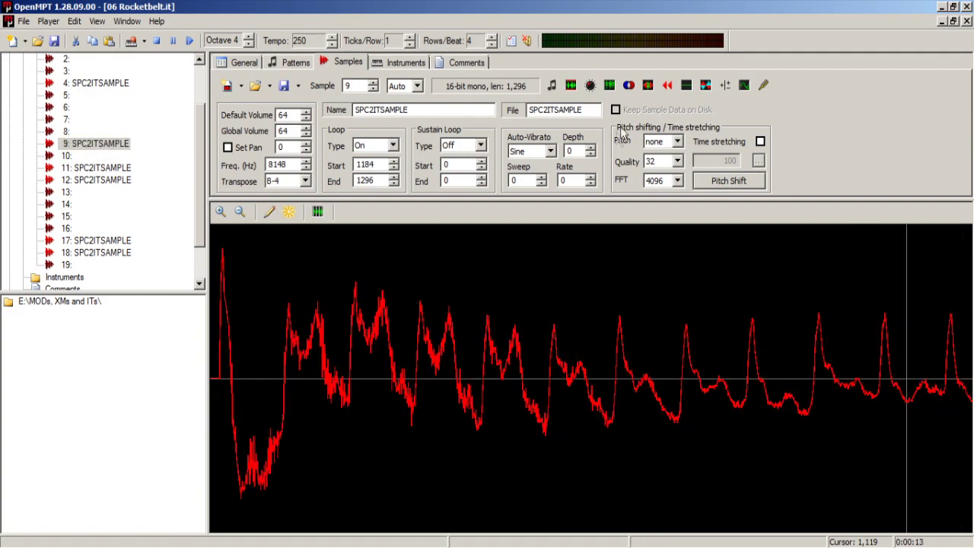
click(551, 87)
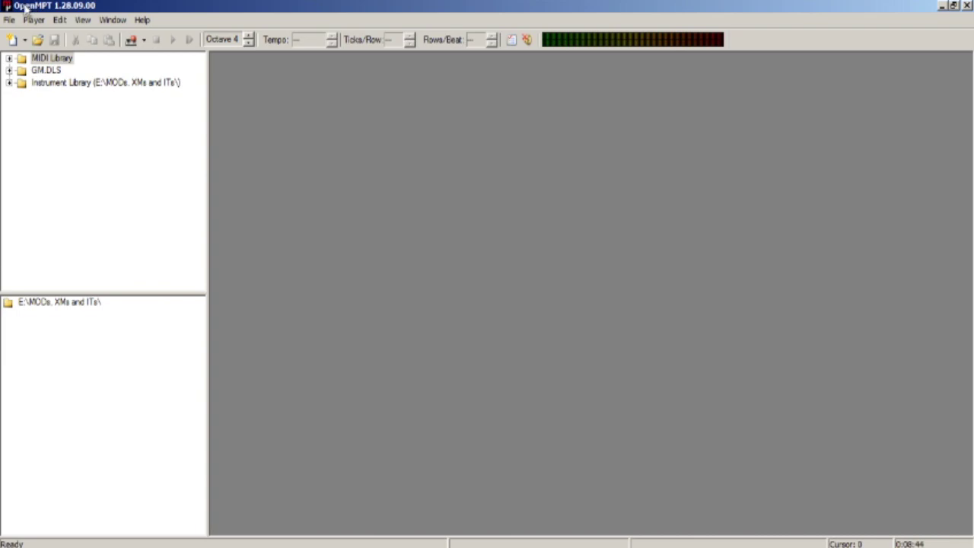
- Create a new module in the OpenMPT Module format and import a sample file from disk into it
click(10, 20)
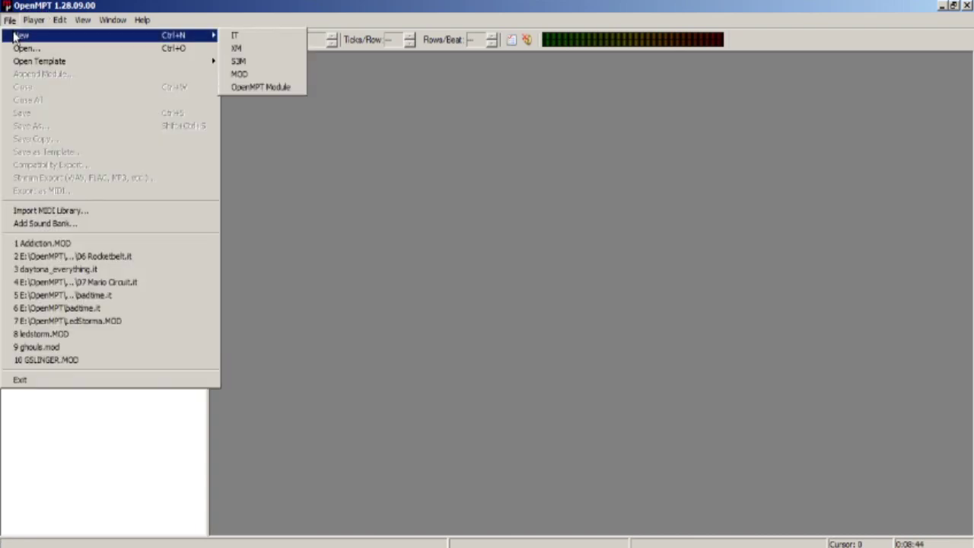
mouse_move(221, 38)
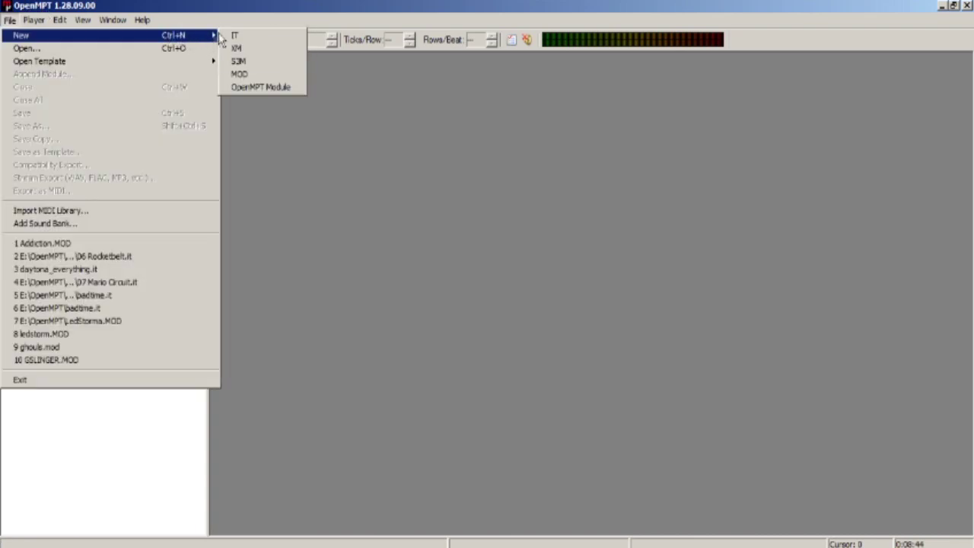
click(279, 89)
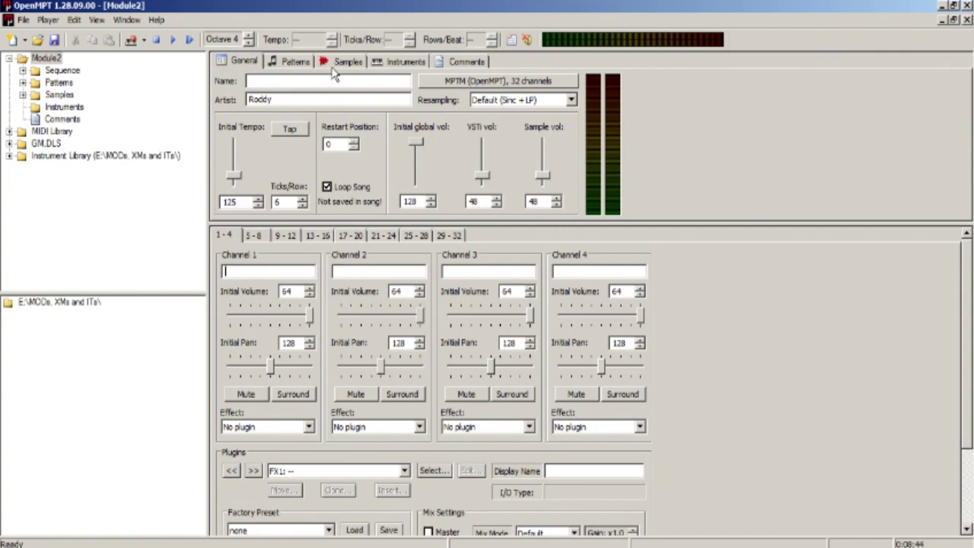
click(333, 62)
click(255, 85)
click(461, 201)
click(613, 442)
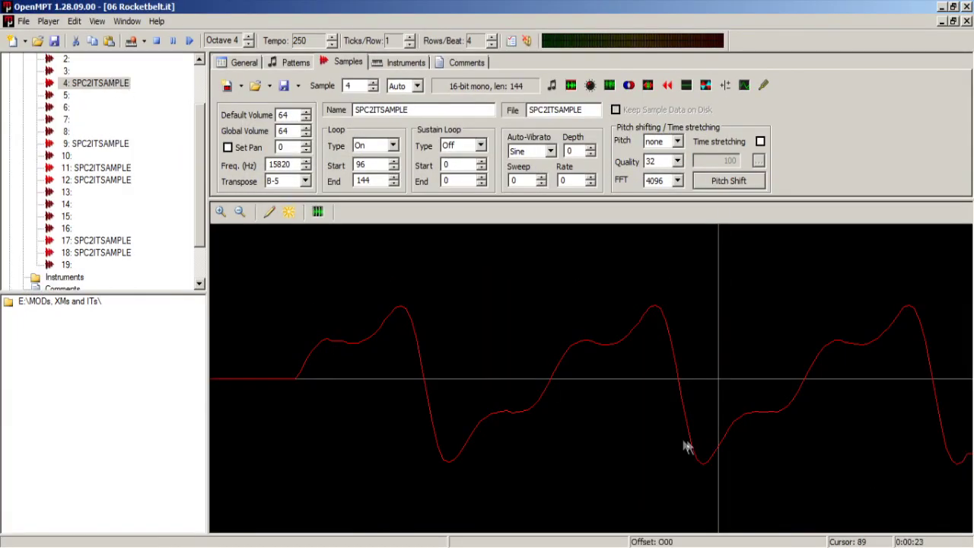
- Compare the waveforms of samples 4, 9 and 18 in the 06 Rocketbelt.it module at different magnifications
scroll(662, 390, down, 2)
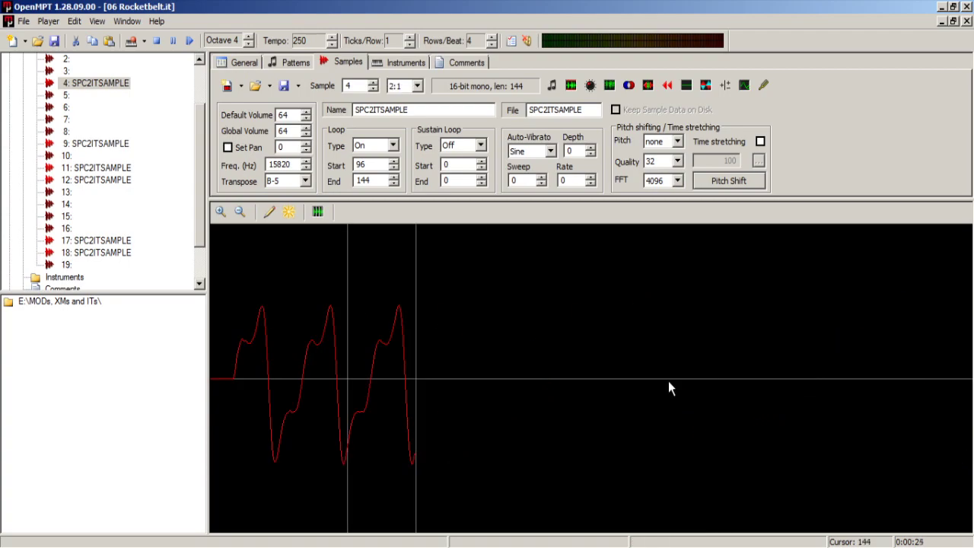
click(112, 143)
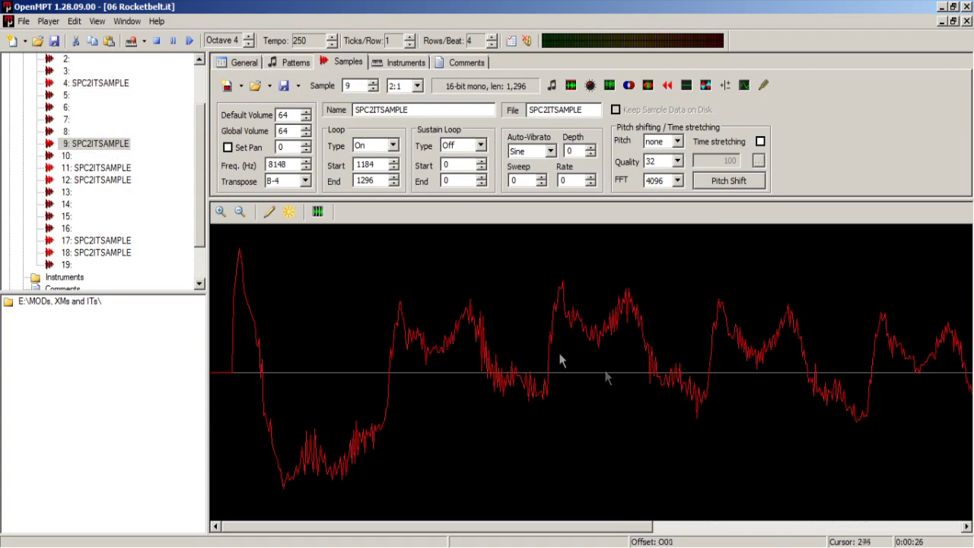
click(102, 252)
scroll(488, 323, up, 1)
scroll(506, 339, up, 2)
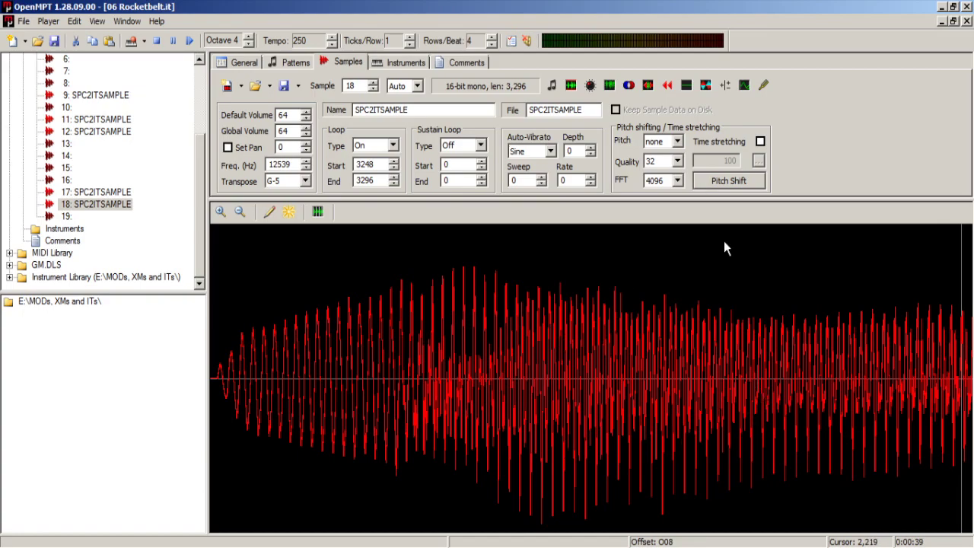
scroll(547, 381, up, 2)
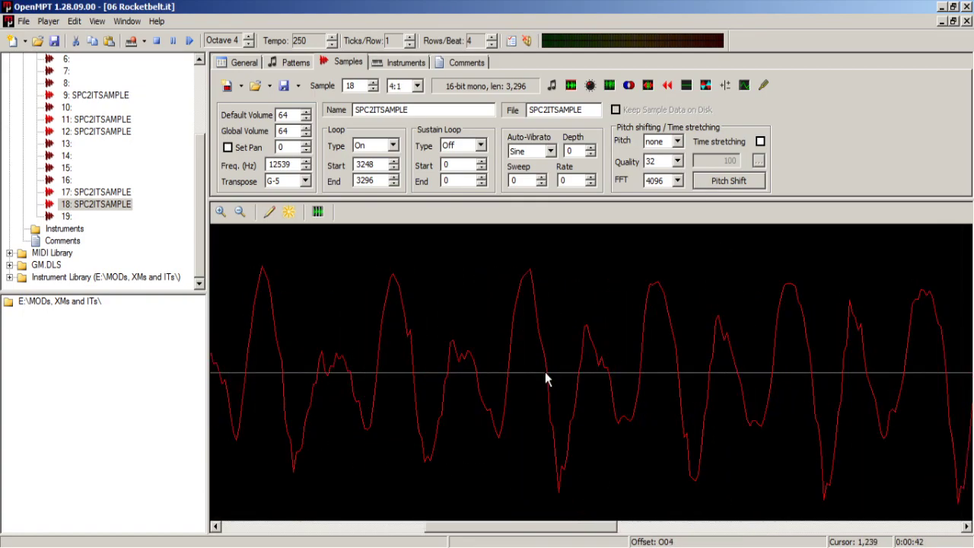
scroll(545, 373, down, 2)
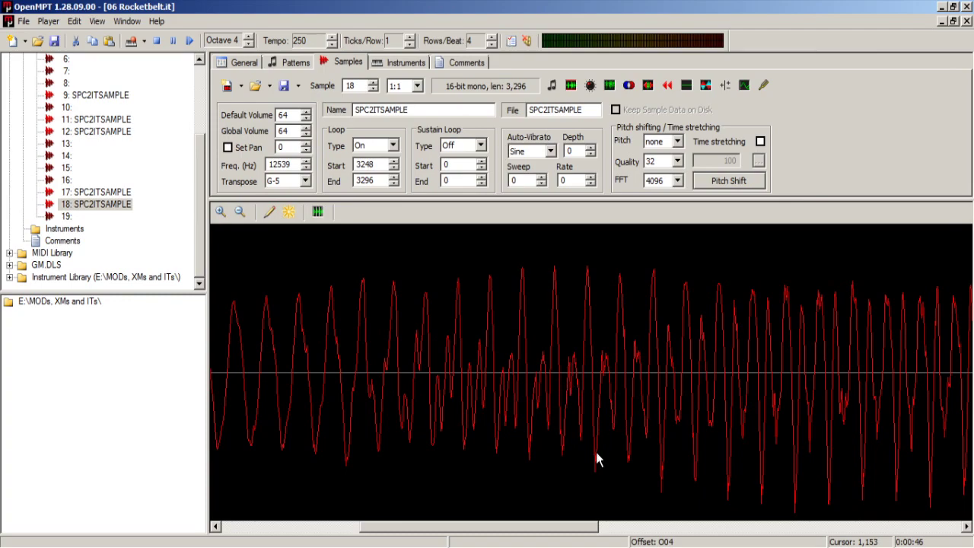
- Examine the length of single wave cycles in sample 18 by selecting them from trough to trough, about 46 samples each
drag(597, 456, 729, 493)
click(628, 466)
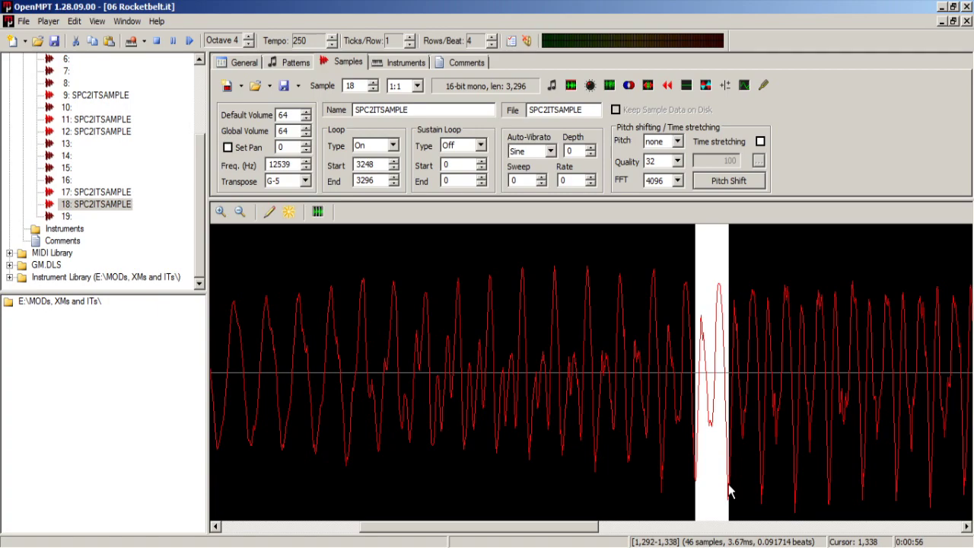
click(590, 386)
scroll(591, 387, down, 2)
scroll(596, 352, up, 3)
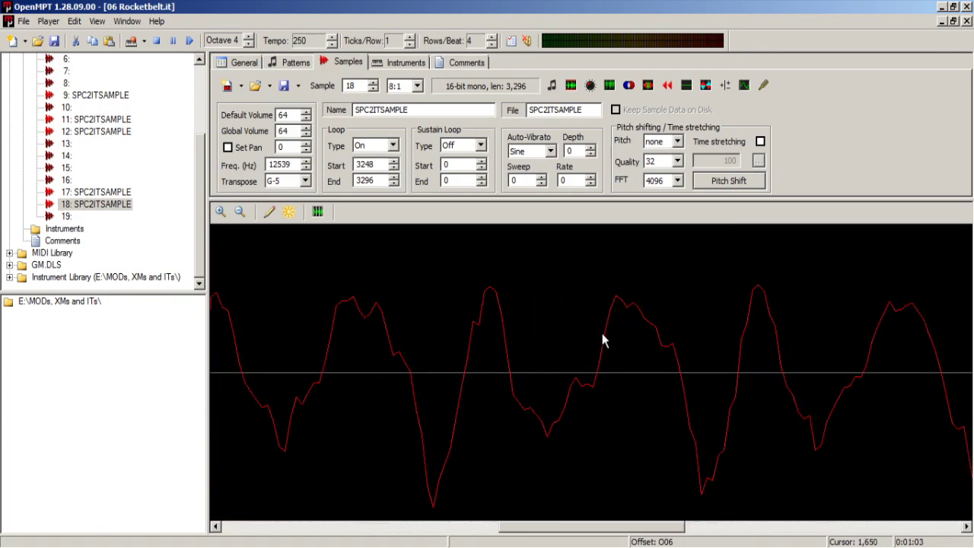
drag(609, 529, 330, 525)
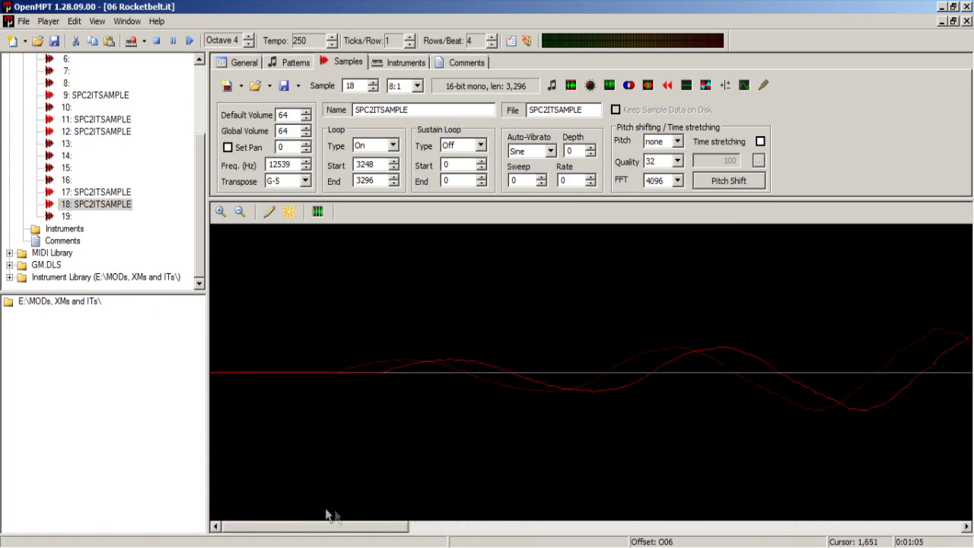
scroll(373, 440, down, 4)
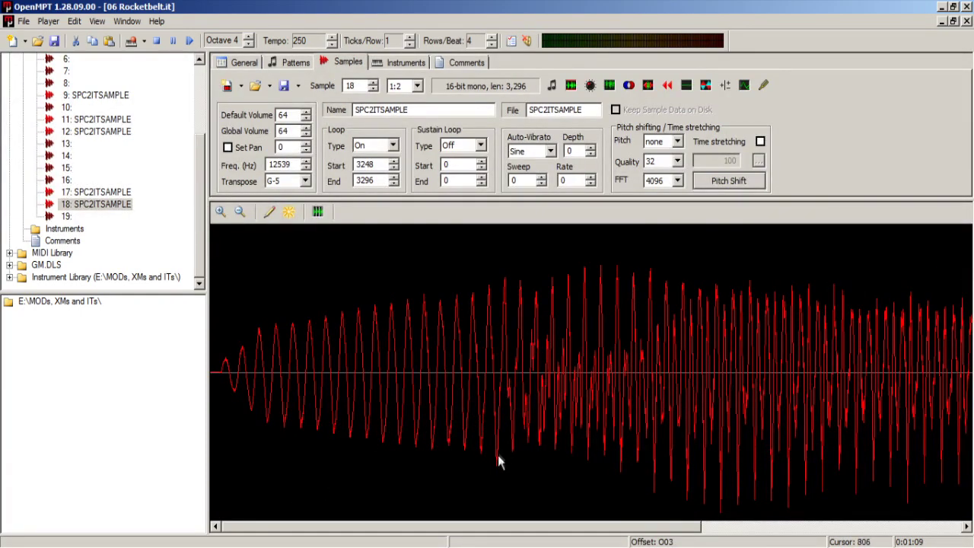
drag(497, 460, 466, 465)
click(466, 468)
- Delete the start of sample 18, about 67 samples, up to the first trough of the waveform
drag(253, 407, 236, 419)
right_click(236, 413)
click(235, 413)
double_click(235, 414)
click(236, 413)
drag(235, 410, 213, 413)
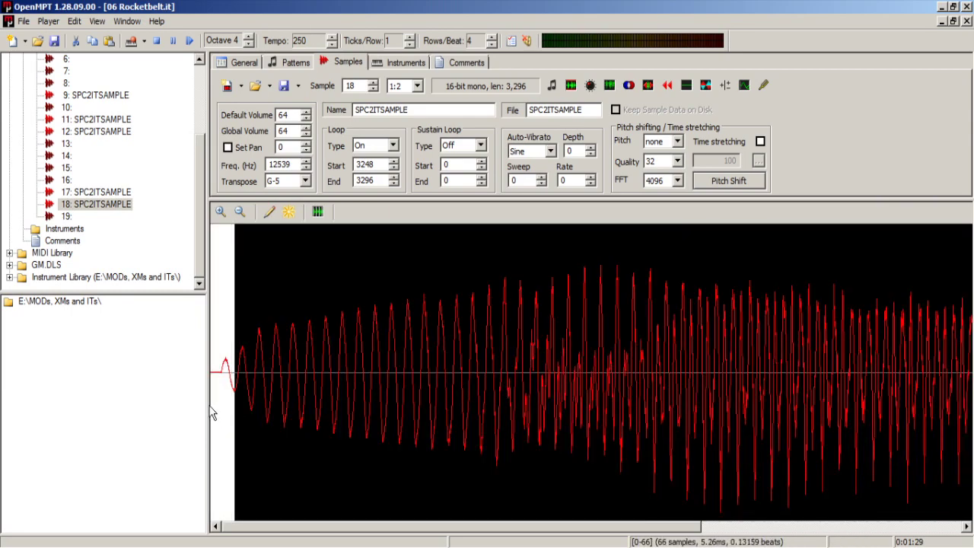
scroll(228, 371, up, 3)
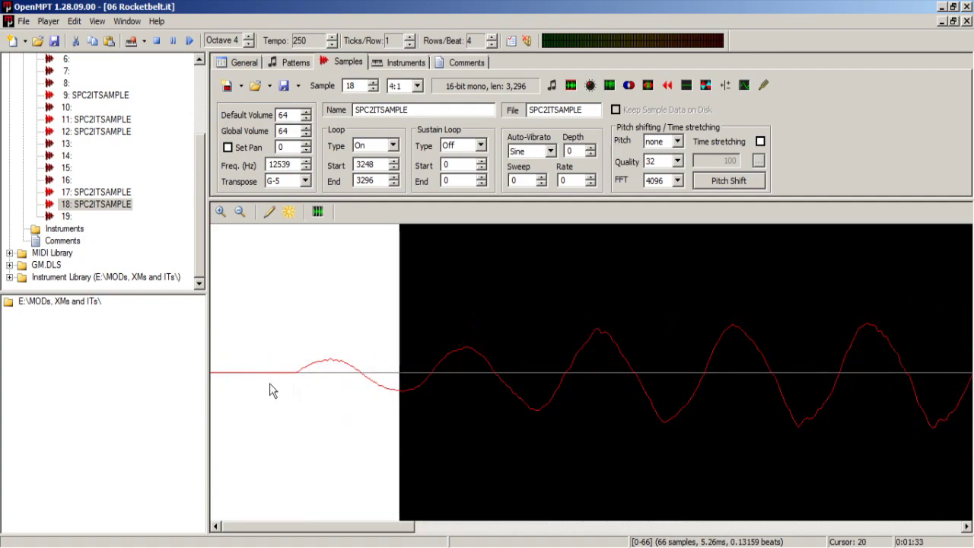
drag(400, 401, 403, 396)
key(Delete)
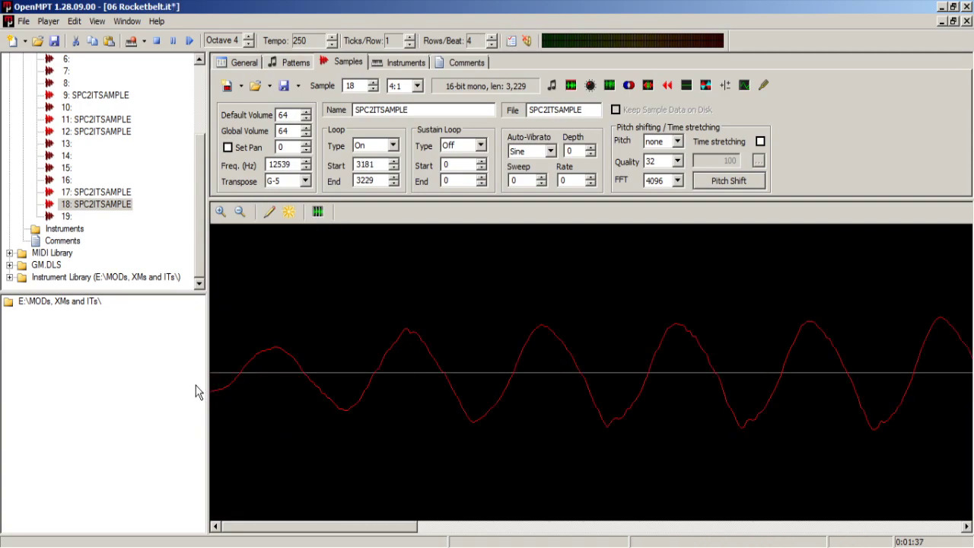
- Play the trimmed sample 18 and examine its waveform from the beginning
scroll(335, 385, down, 5)
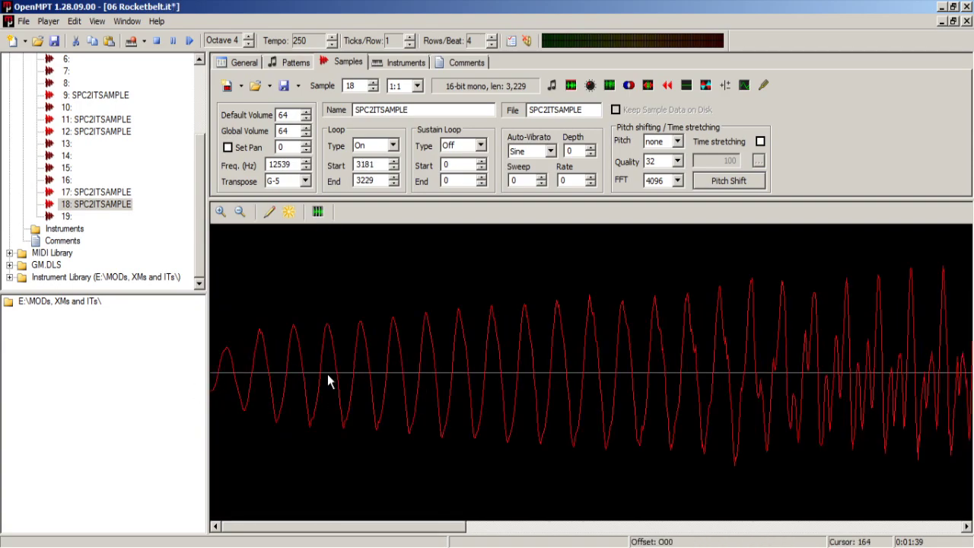
scroll(329, 358, down, 2)
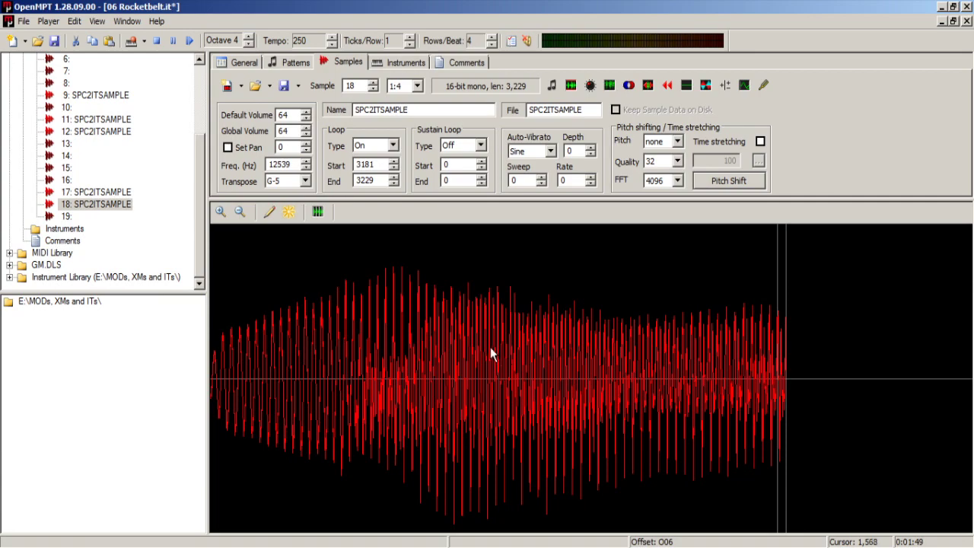
click(553, 86)
scroll(610, 304, up, 3)
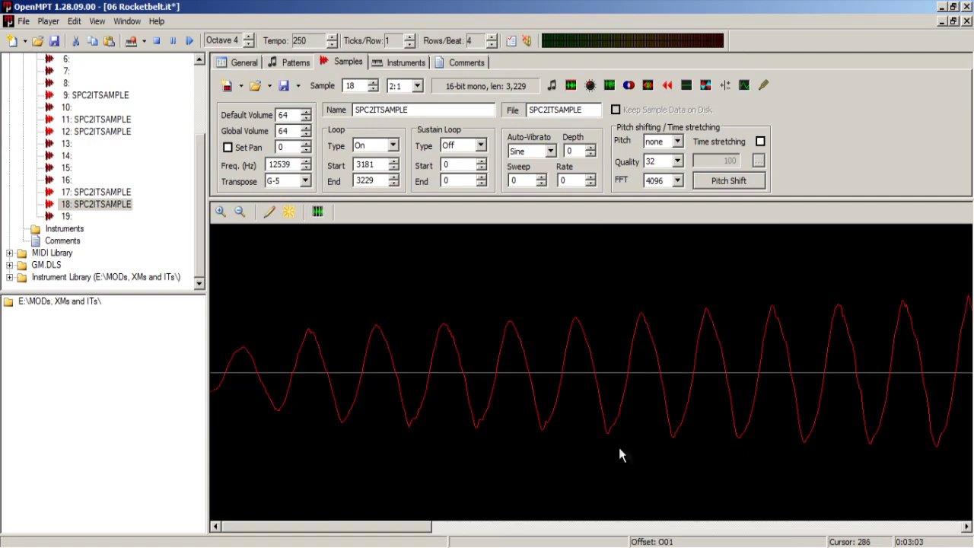
- Export the trimmed sample 18 as a Wave file named voice.wav in the SPC to IT folder
click(286, 87)
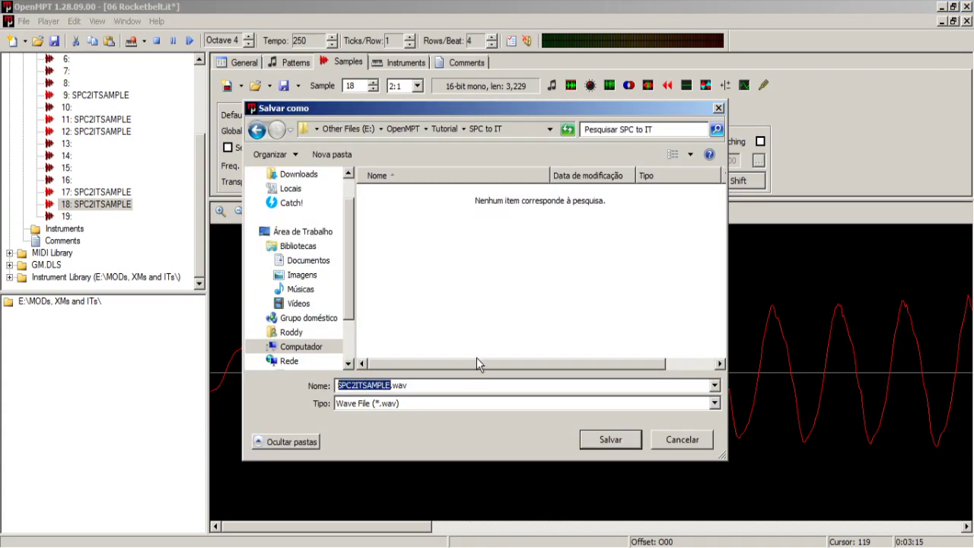
text(voice)
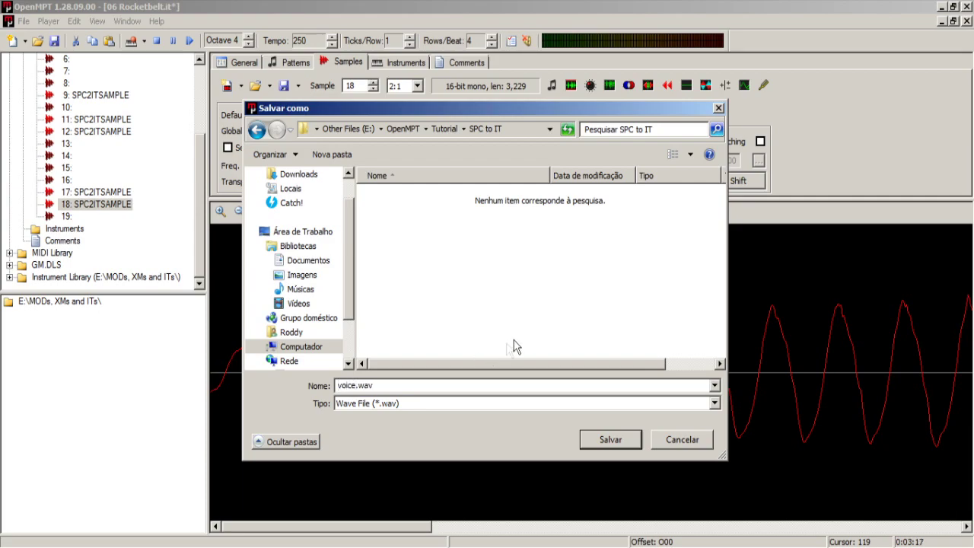
click(611, 440)
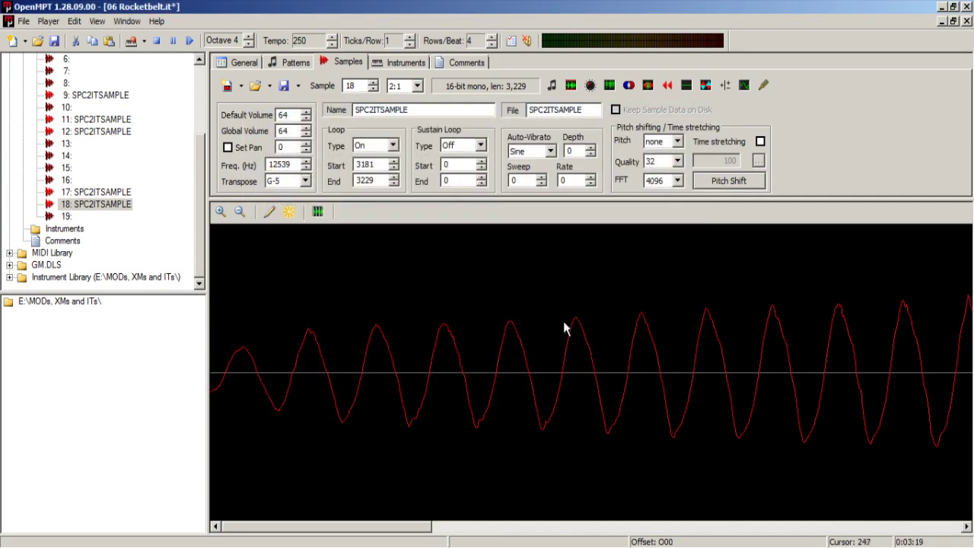
scroll(564, 327, down, 2)
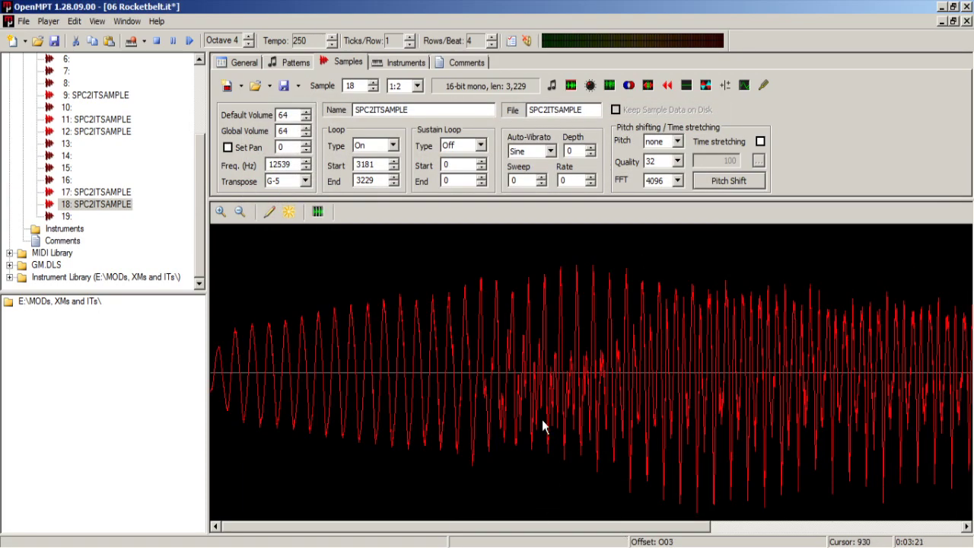
scroll(542, 419, down, 1)
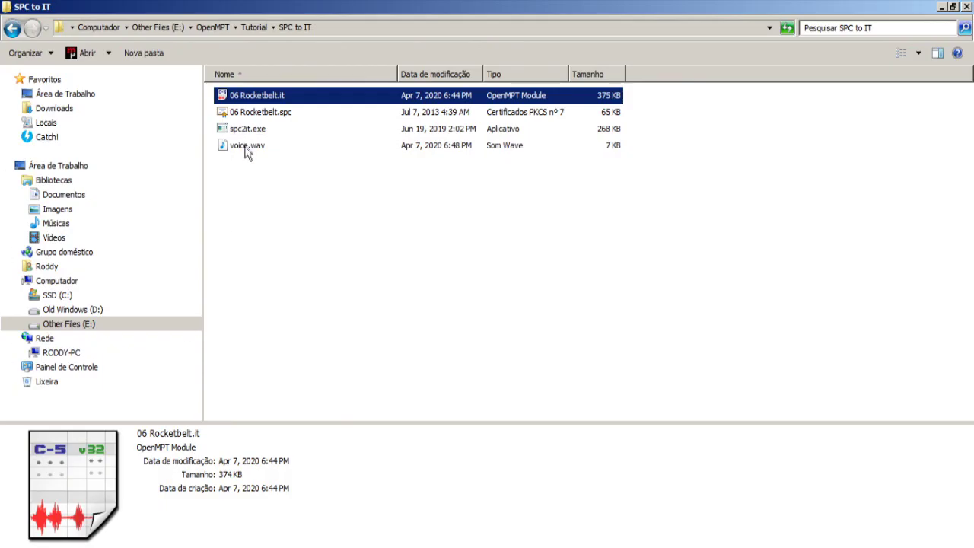
- Open voice.wav from the SPC to IT folder in Audacity and play it
click(247, 147)
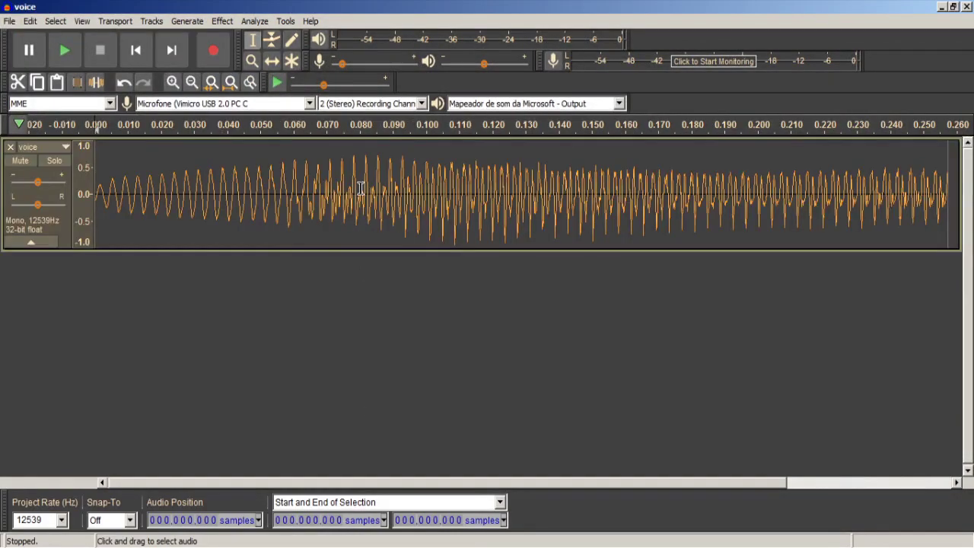
key(space)
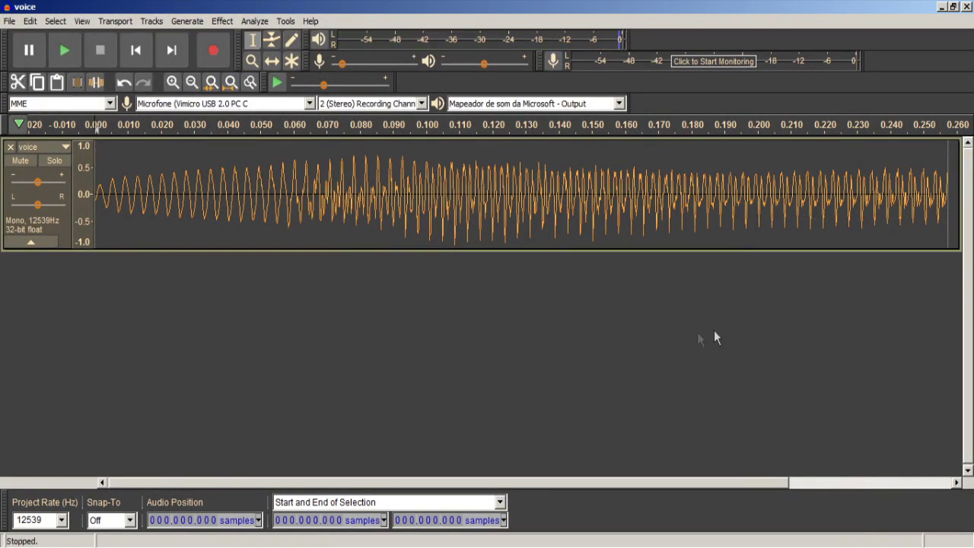
- Examine the voice track's waveform and project rate, selecting single wave cycles at its start and around 0.055 seconds
drag(336, 206, 903, 207)
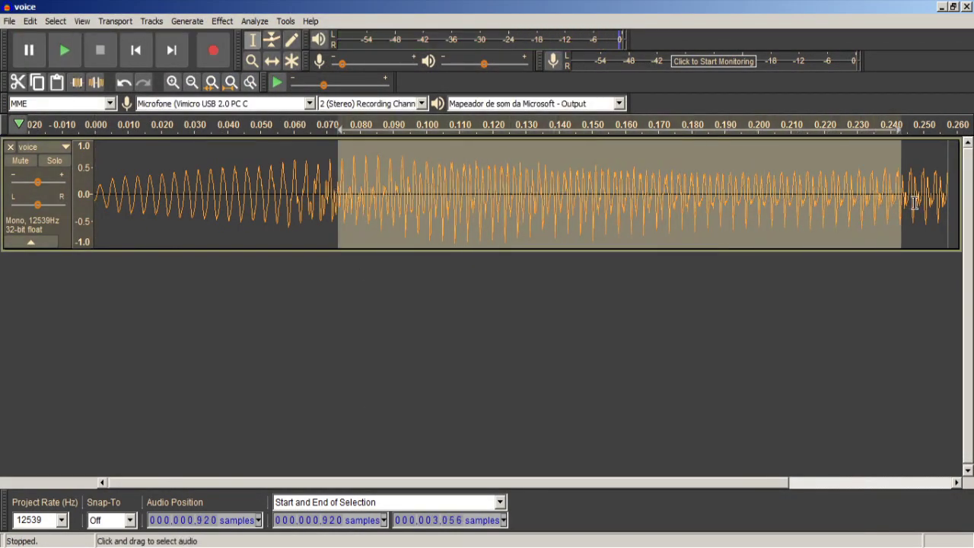
click(916, 207)
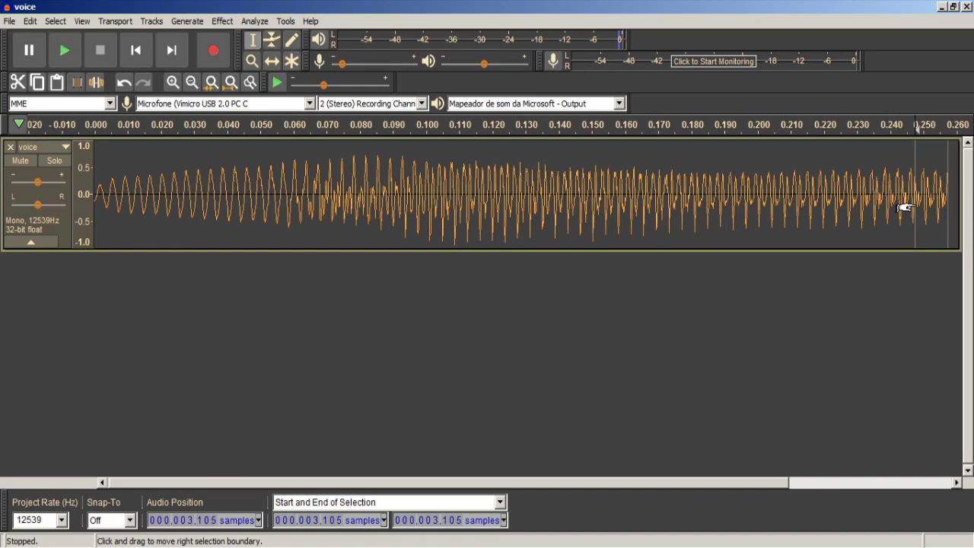
drag(904, 208, 417, 221)
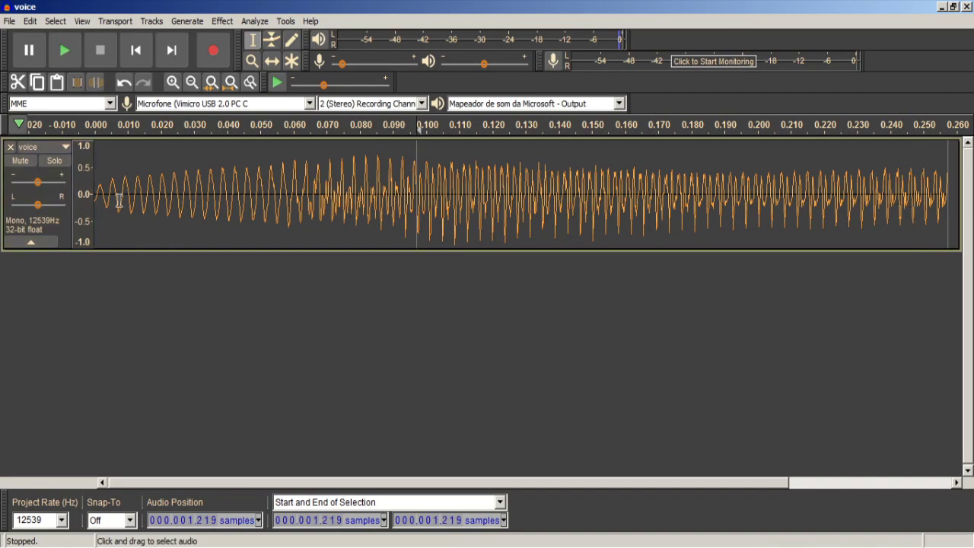
drag(107, 199, 96, 203)
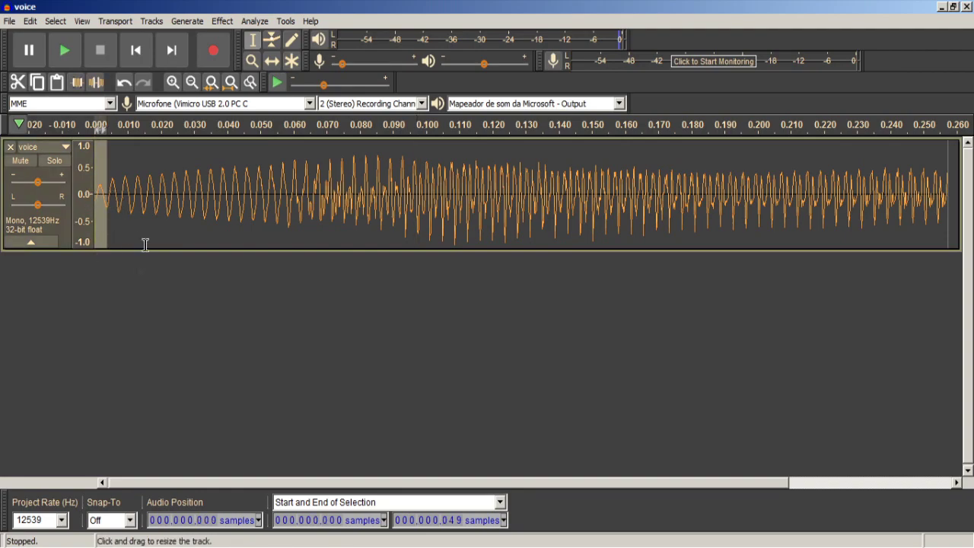
drag(120, 212, 106, 210)
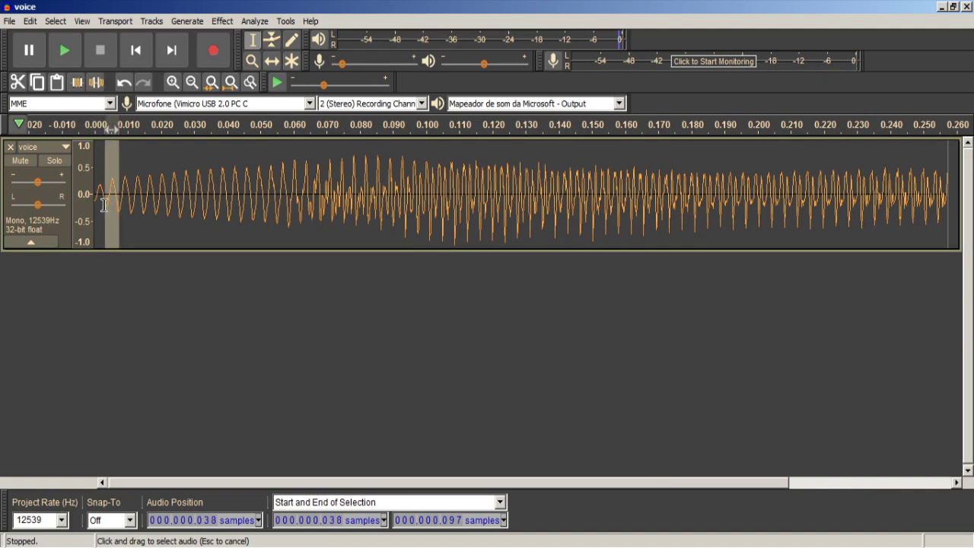
key(alt+Tab)
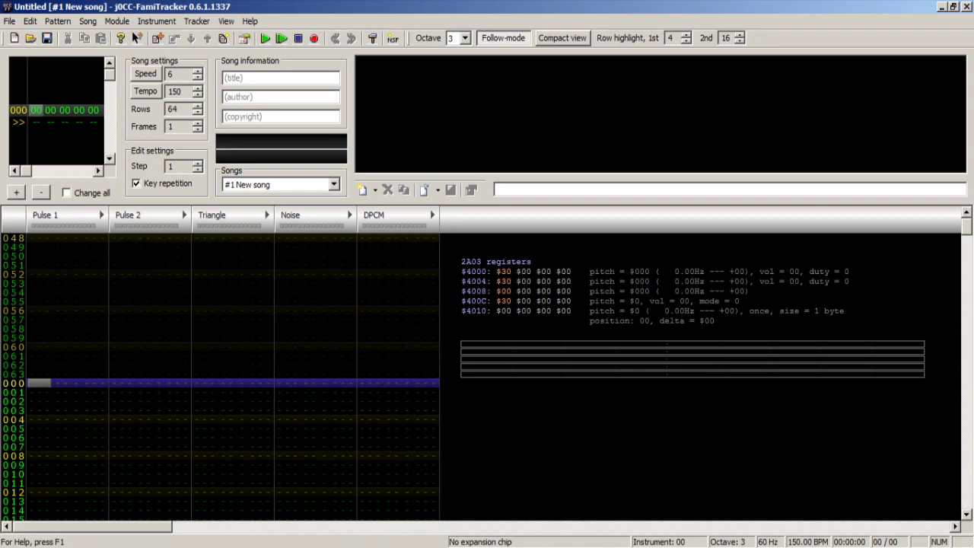
key(alt+Tab)
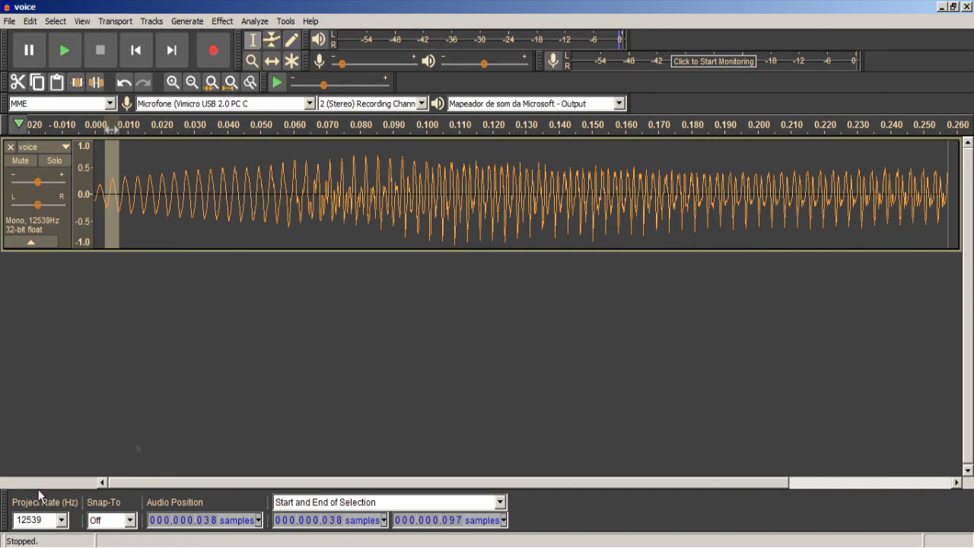
double_click(15, 520)
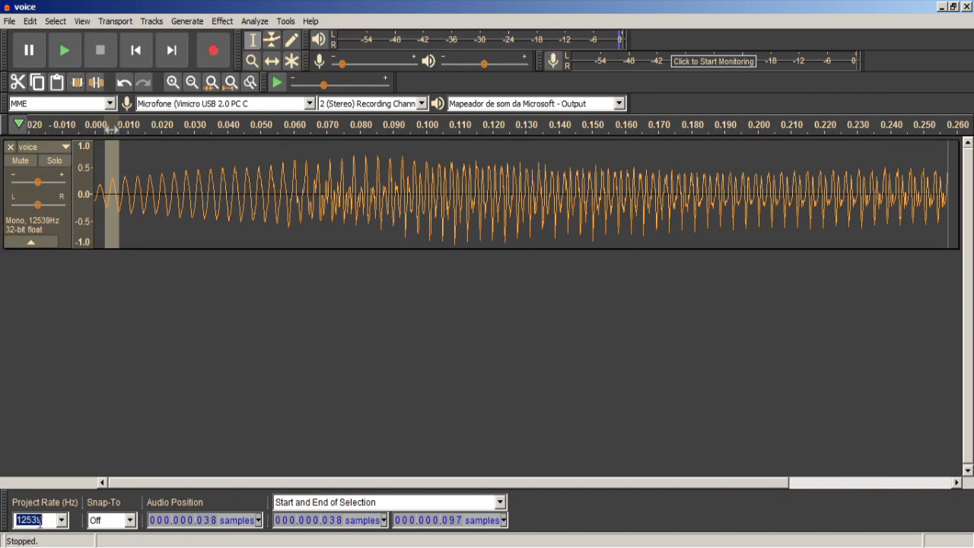
click(103, 399)
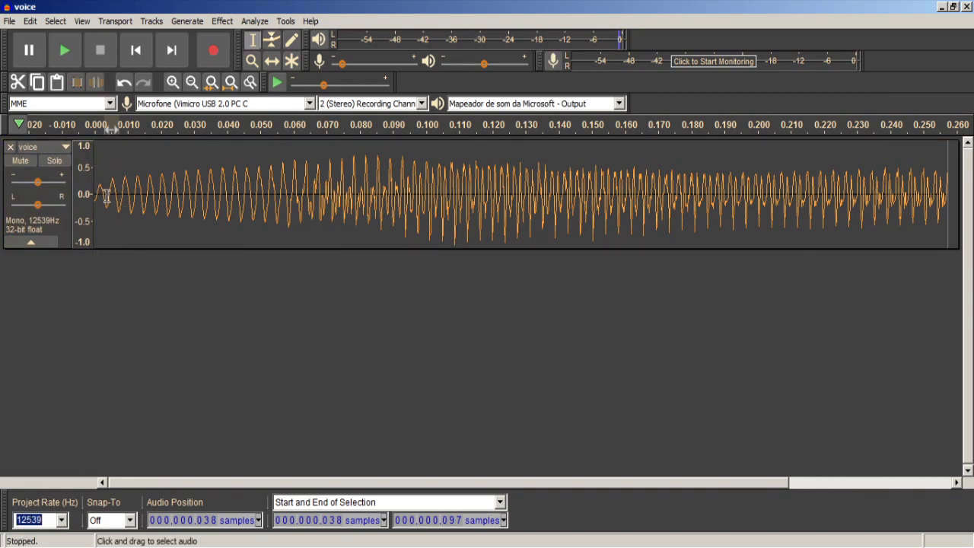
drag(106, 197, 94, 197)
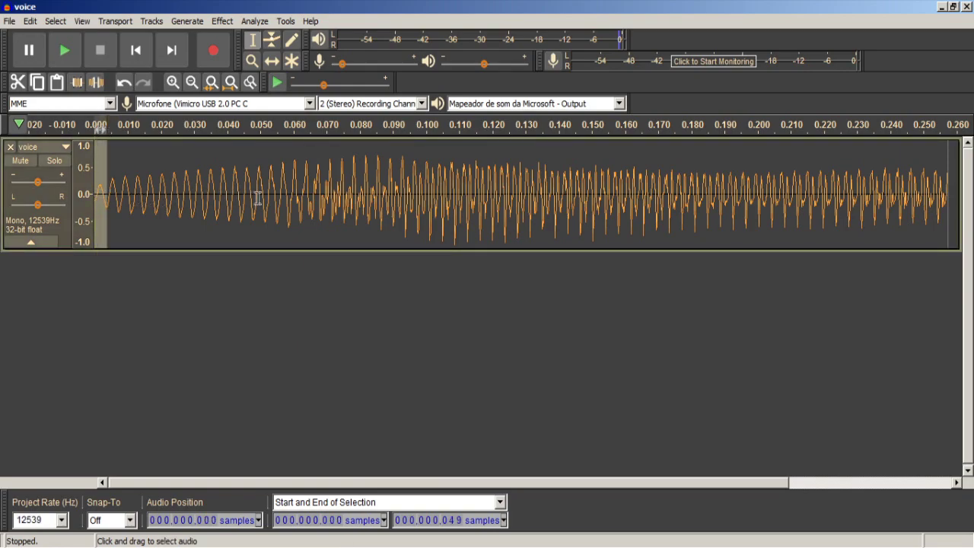
drag(290, 198, 277, 201)
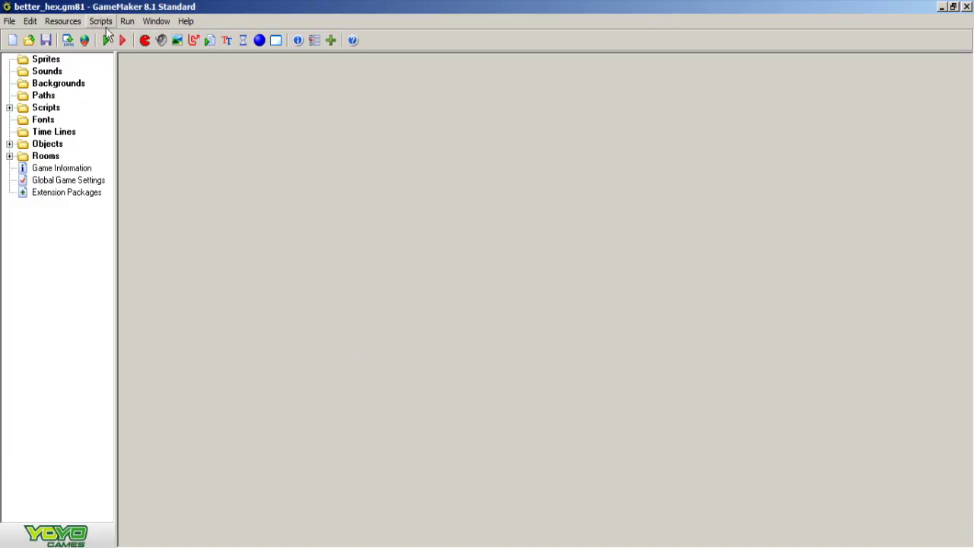
- Switch to GameMaker, run the better_hex.gm81 project and enter a refresh rate of 60 Hz
click(106, 39)
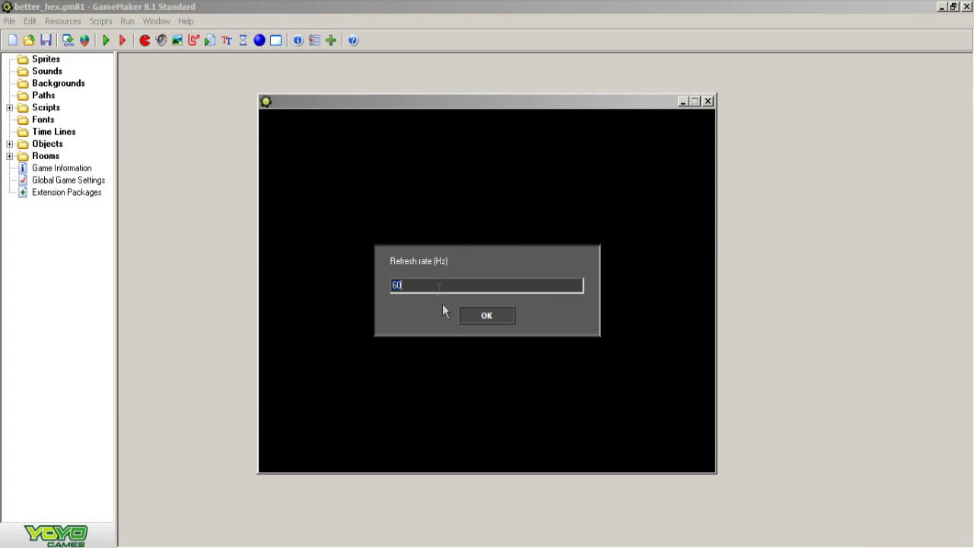
key(BackSpace)
text(60)
click(481, 312)
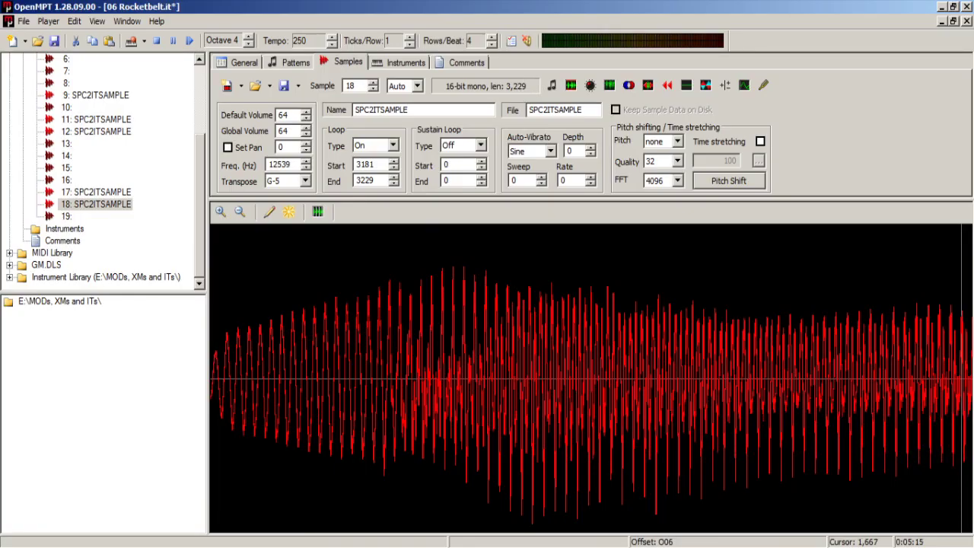
- Enter sample 18's total length of 3229 and sample rate of 12539 Hz from OpenMPT into the running program's prompts
key(alt+Tab)
text(3229)
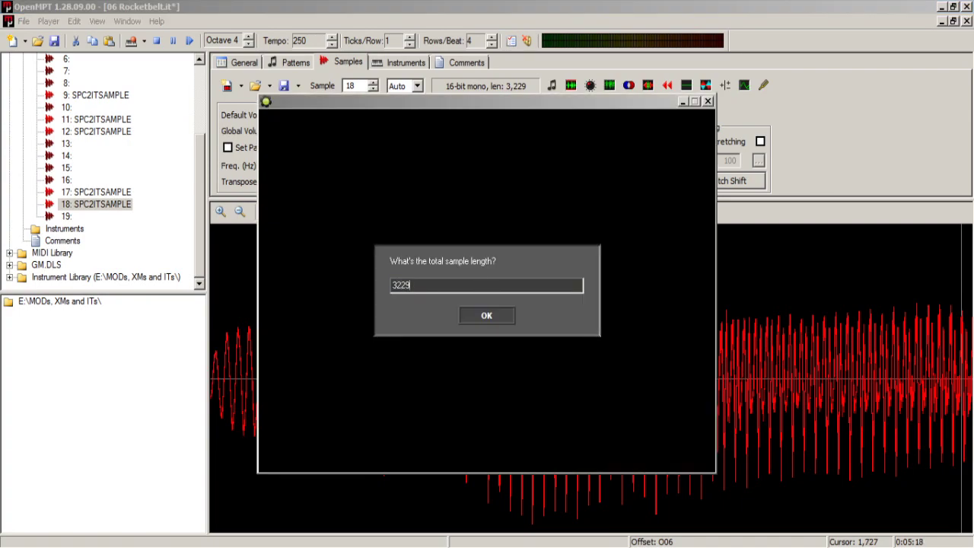
key(Return)
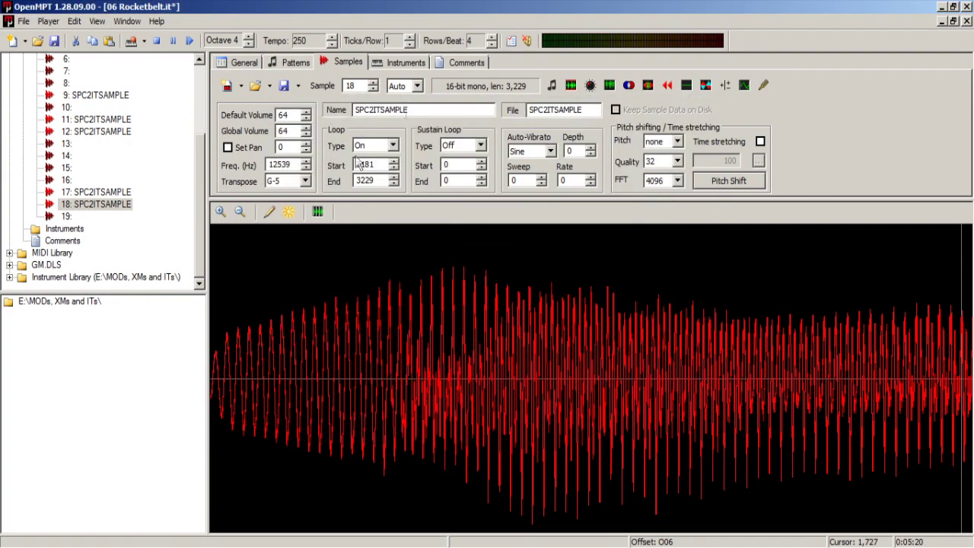
drag(294, 166, 270, 164)
key(ctrl+c)
text(12539)
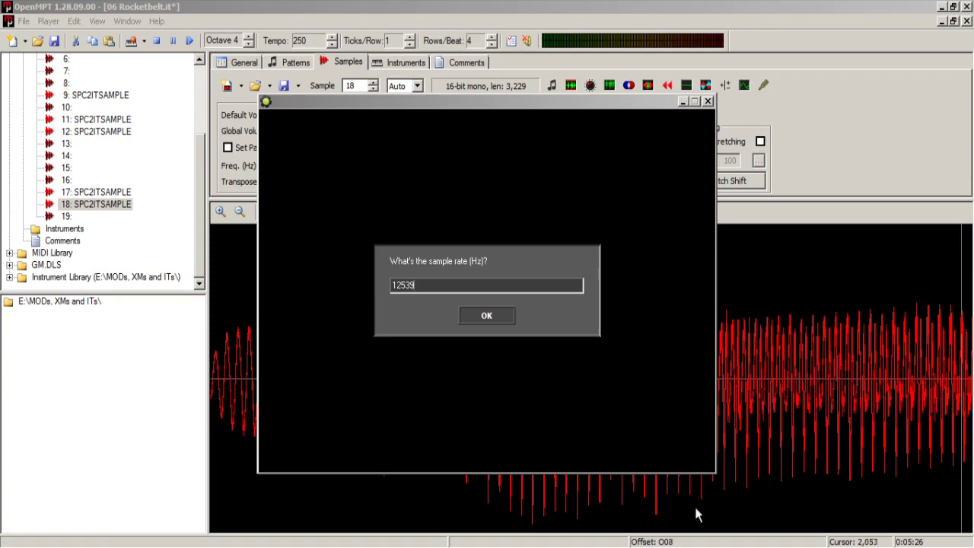
click(504, 318)
click(507, 317)
- Bring up instData.txt in Notepad and move its window over the sample waveform
key(ctrl+a)
click(536, 410)
key(ctrl+a)
click(496, 61)
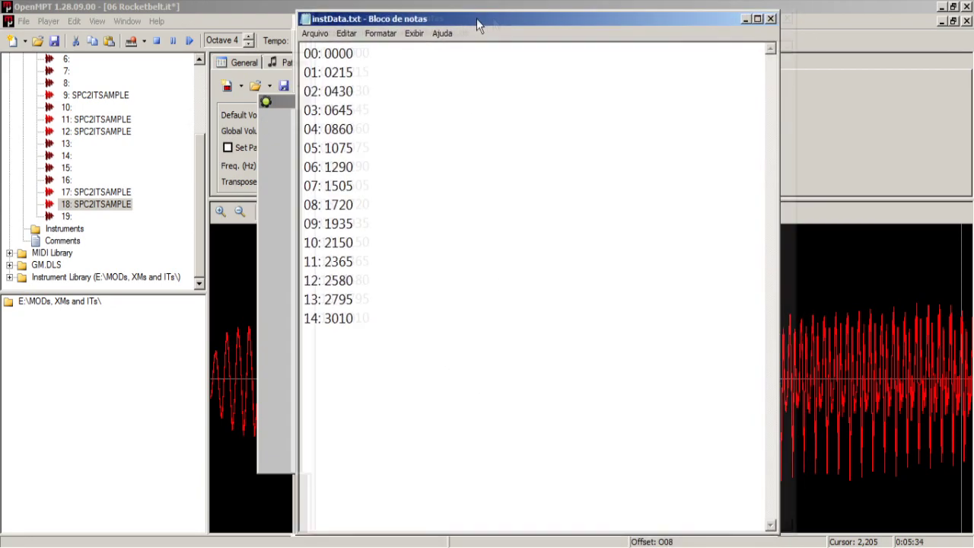
drag(493, 29, 522, 33)
- Examine the wave indexes and sample offsets listed in instData.txt, highlighting individual entries from the first one onward
drag(432, 331, 332, 47)
drag(470, 350, 278, 11)
drag(419, 68, 341, 61)
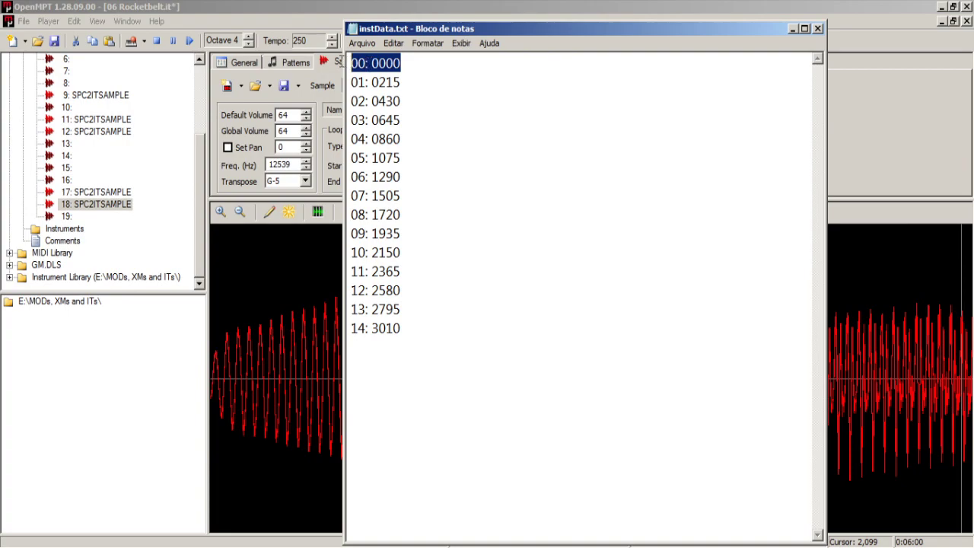
click(368, 62)
drag(368, 63, 343, 100)
click(367, 82)
click(368, 63)
click(368, 82)
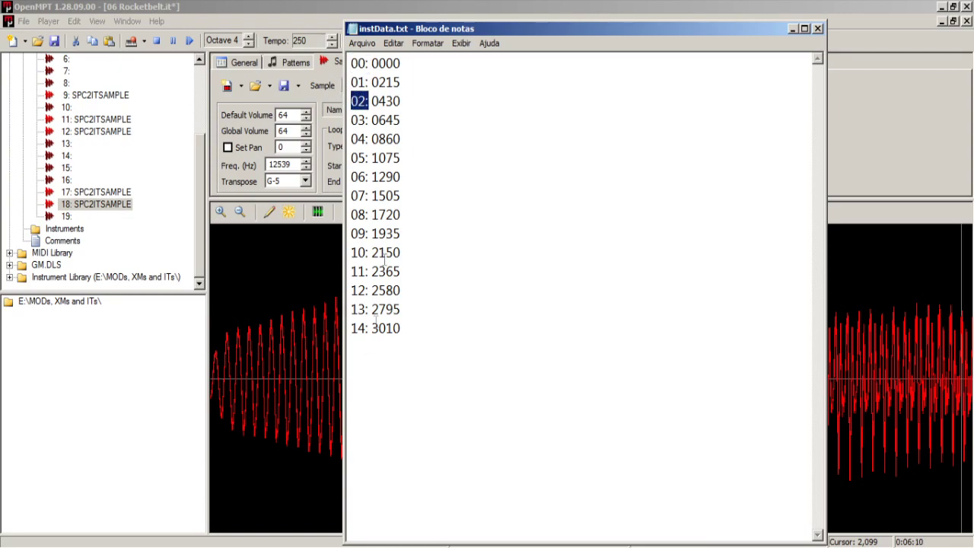
drag(403, 63, 372, 158)
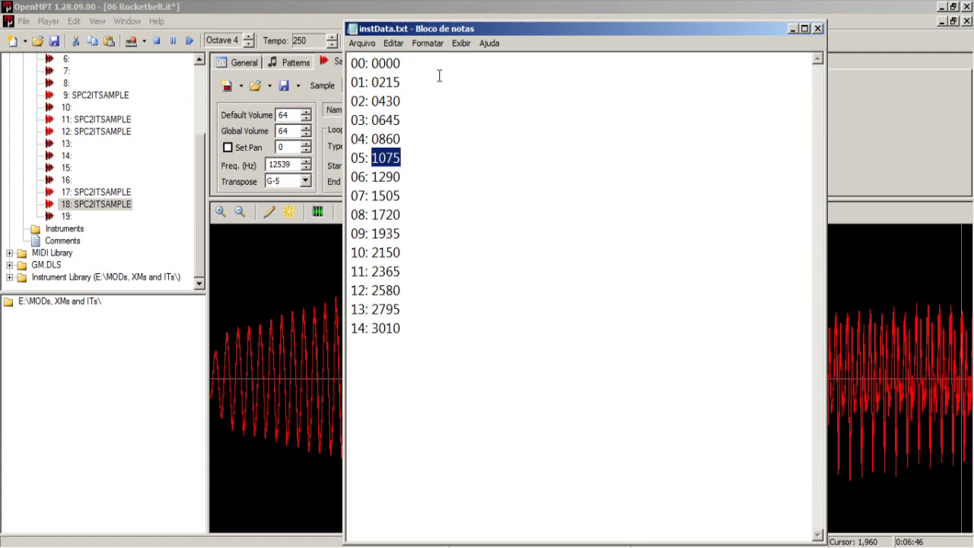
drag(403, 63, 351, 64)
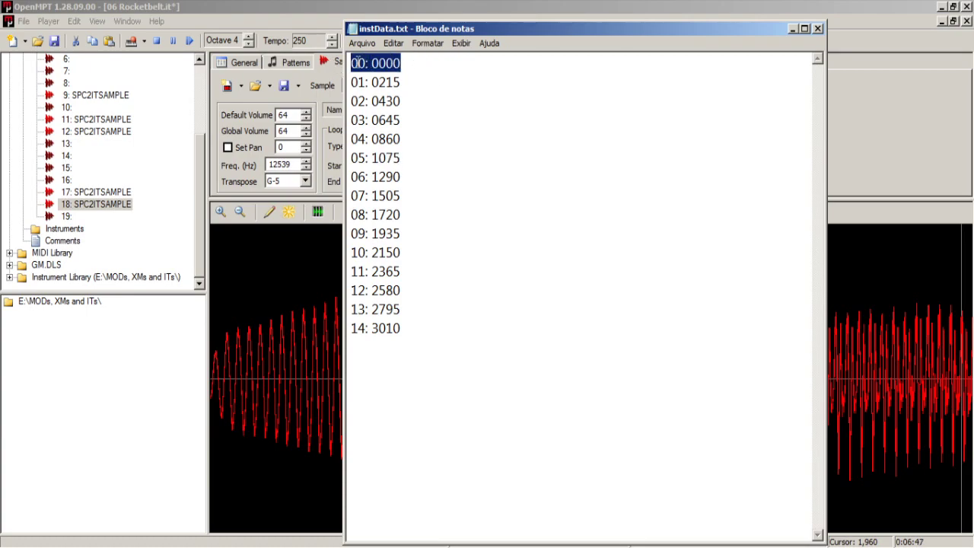
- Return to OpenMPT and select the first wave cycle of sample 18, from sample 0 to 48
click(238, 385)
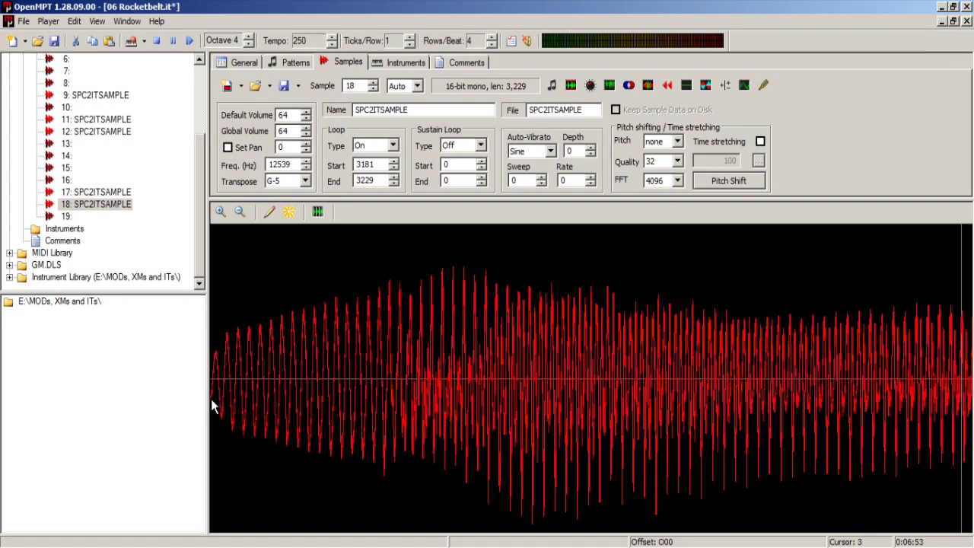
scroll(214, 407, up, 3)
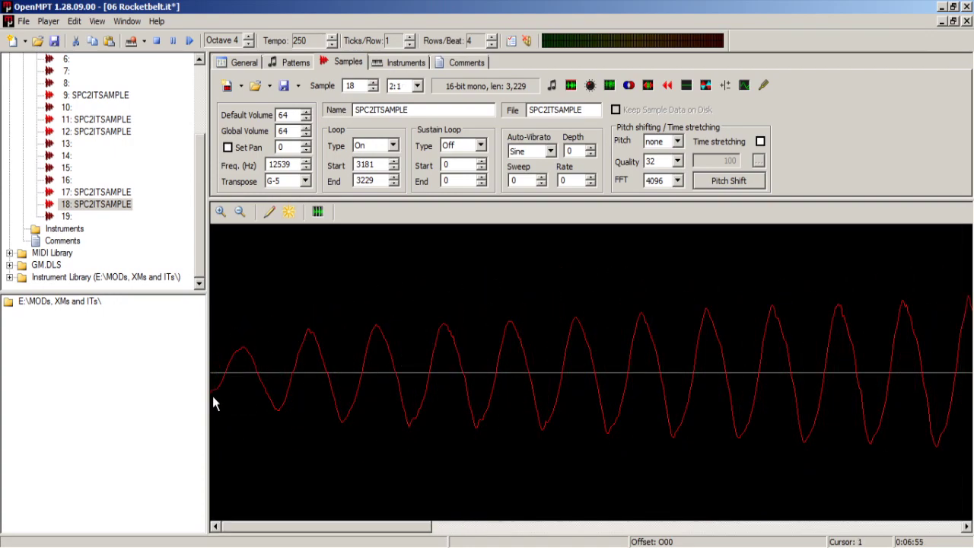
drag(210, 397, 280, 434)
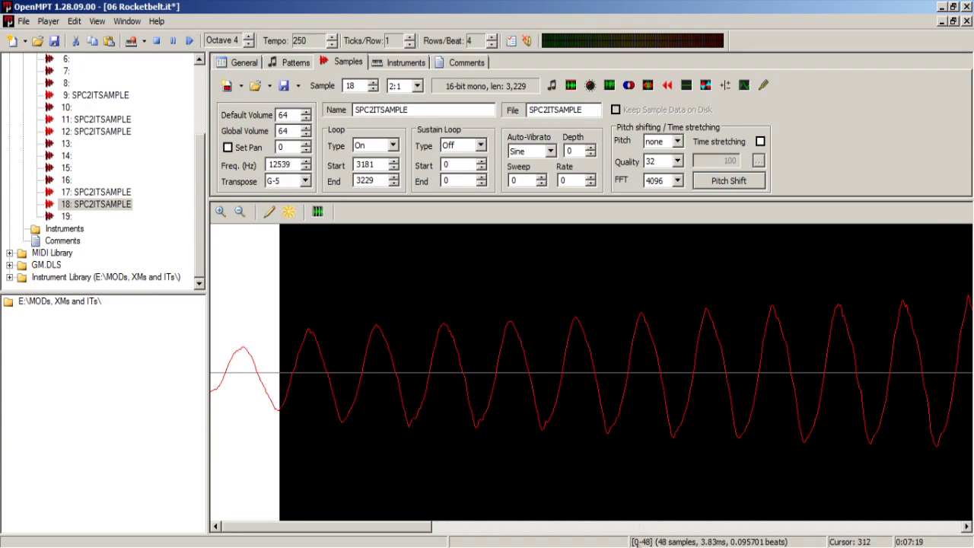
- In Audacity, place the cursor at sample 709 of the voice track and set the time format to hh:mm:ss + milliseconds
click(372, 542)
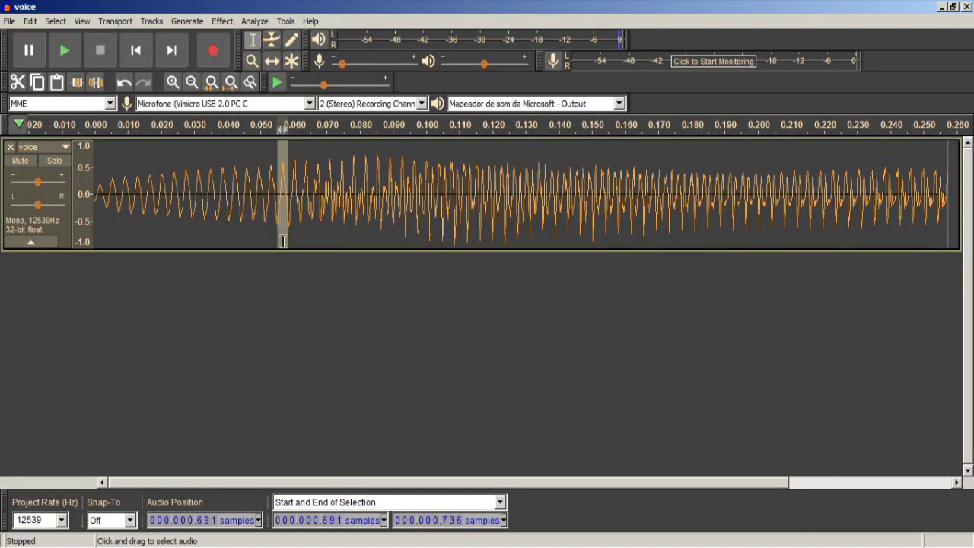
click(282, 210)
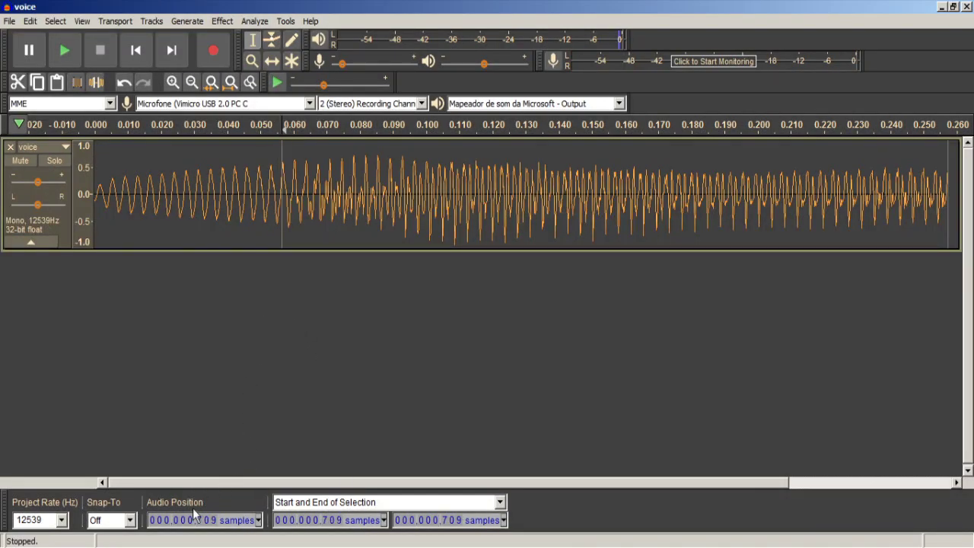
click(259, 521)
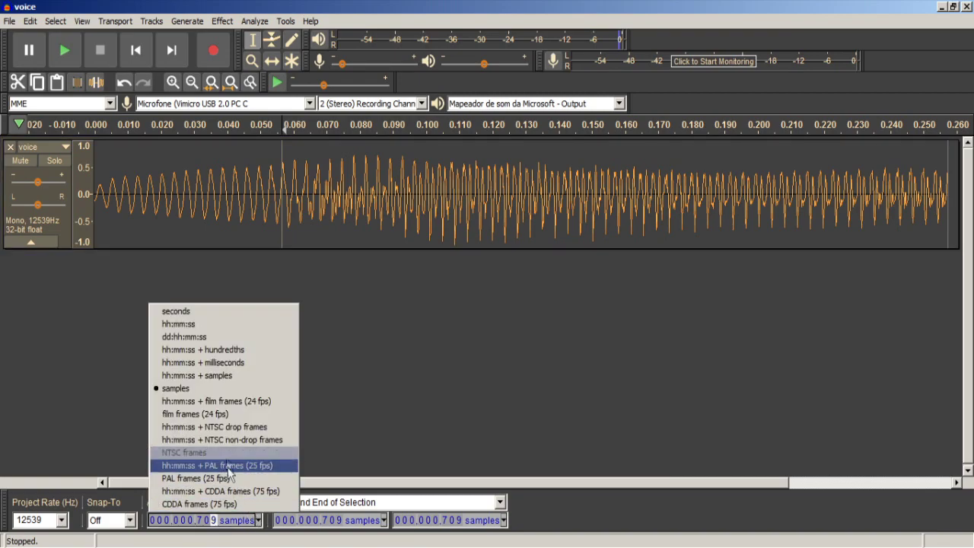
click(217, 364)
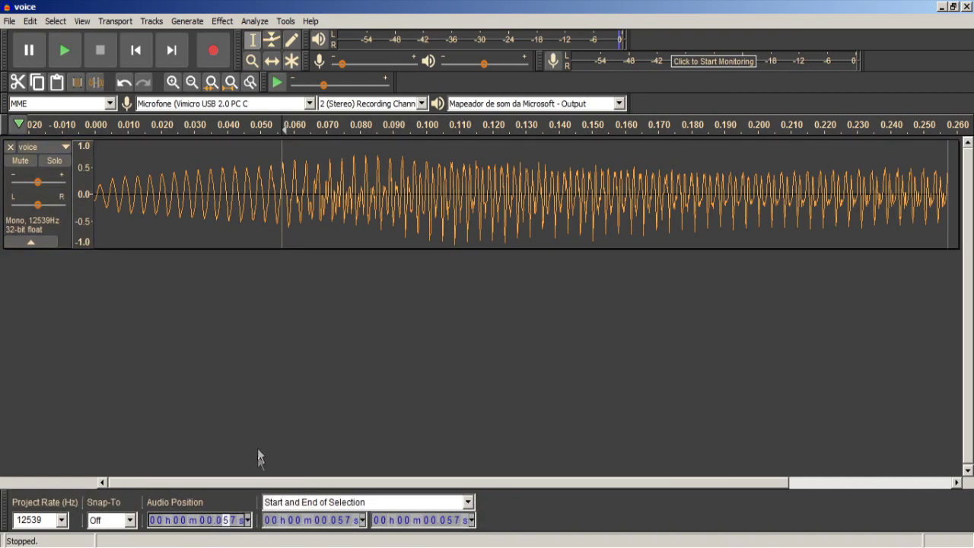
- Change the audio position's time format from milliseconds to samples
click(248, 521)
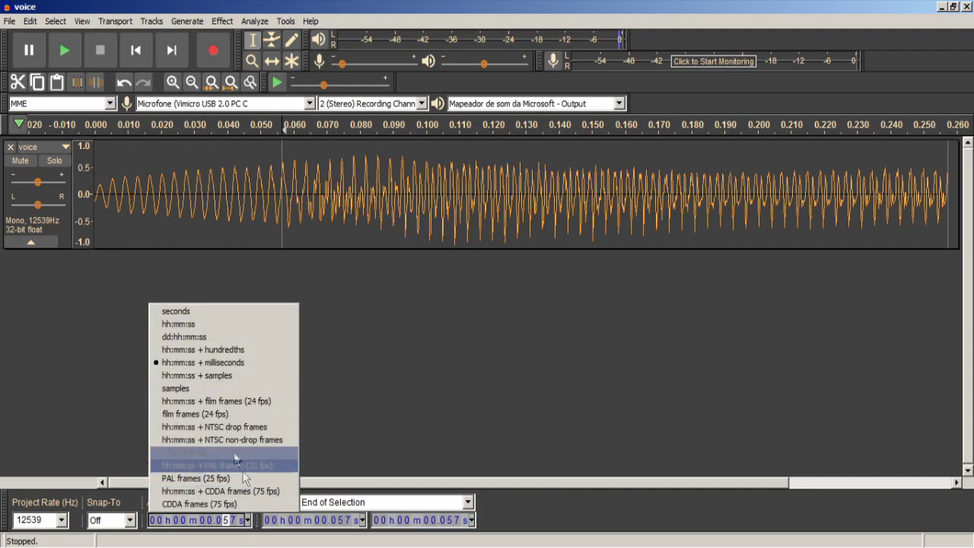
click(203, 390)
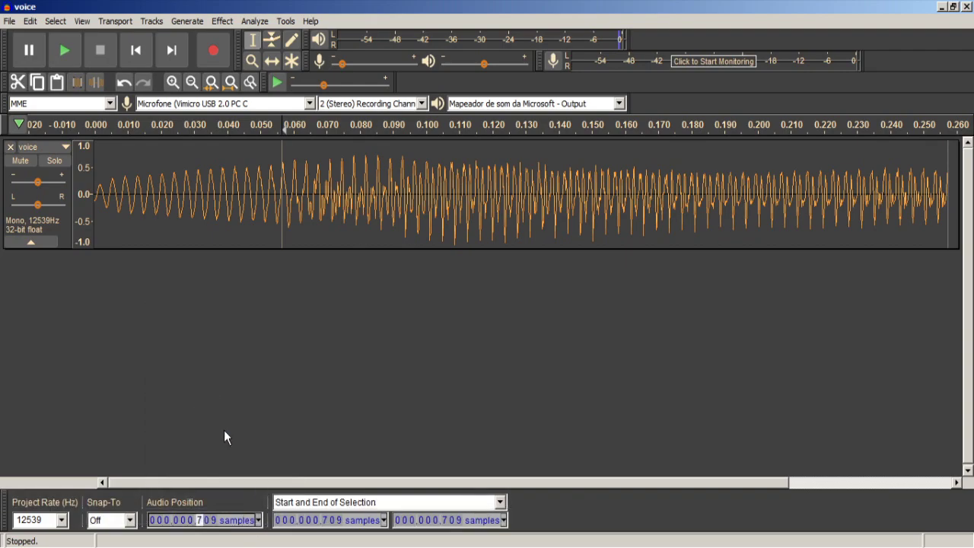
key(alt+Tab)
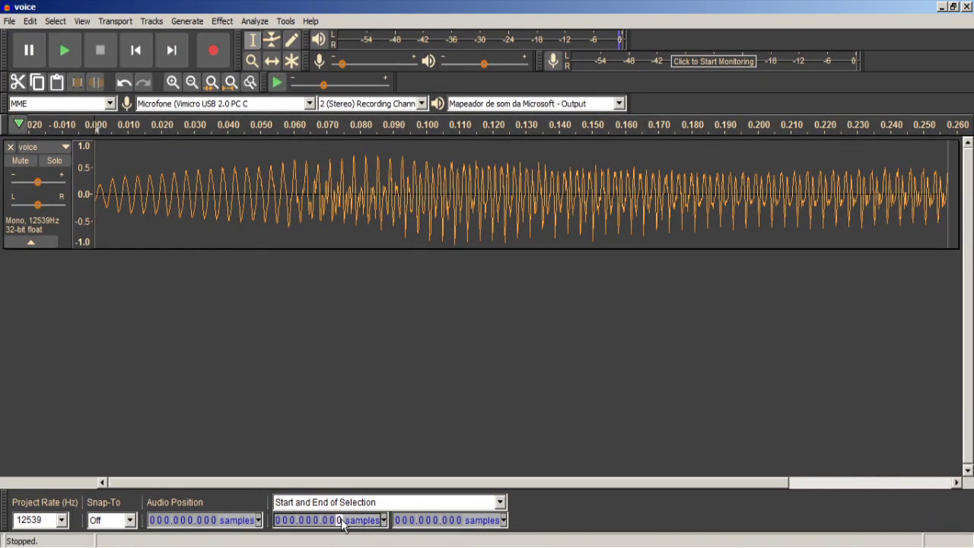
click(329, 505)
click(335, 517)
click(456, 521)
text(48)
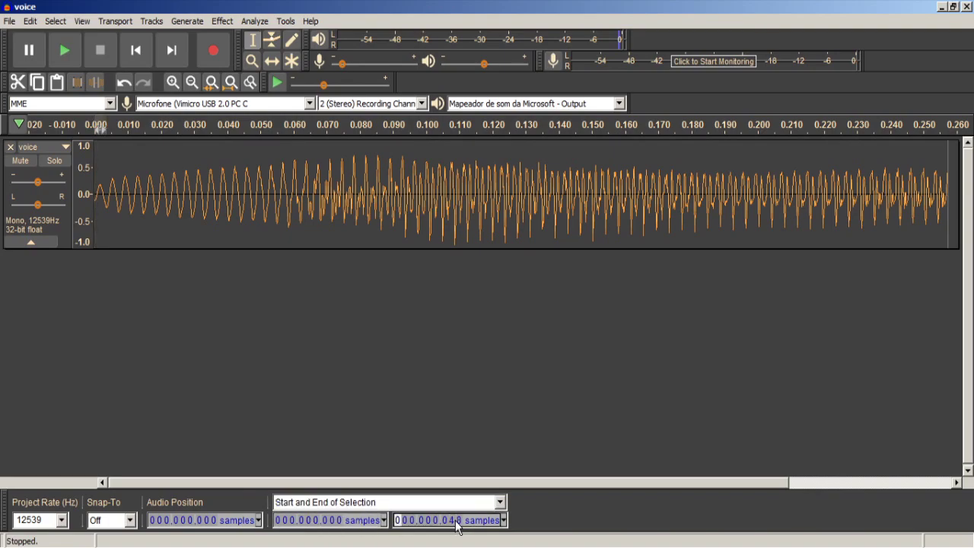
click(99, 178)
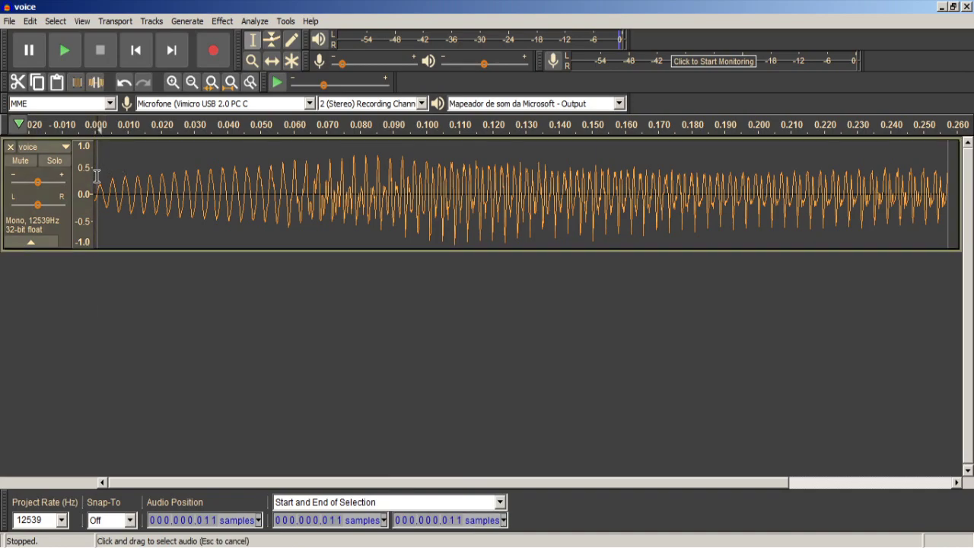
- Select samples 0 to 48 of the voice track by entering the exact selection start and end
click(335, 520)
text(00)
key(Tab)
text(48)
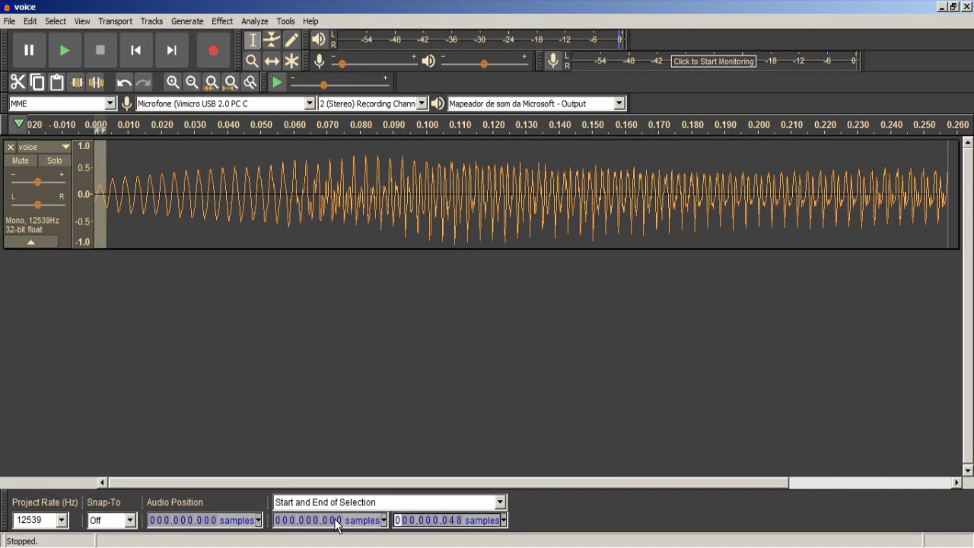
- Open the Nyquist Prompt, look through the N163/FDS waveform script and run it on the selection
click(286, 21)
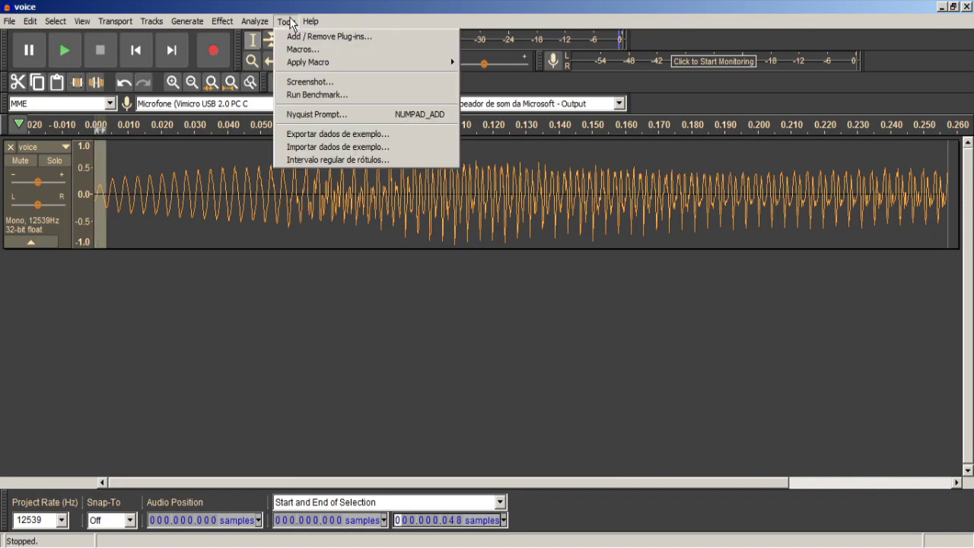
click(304, 116)
click(579, 220)
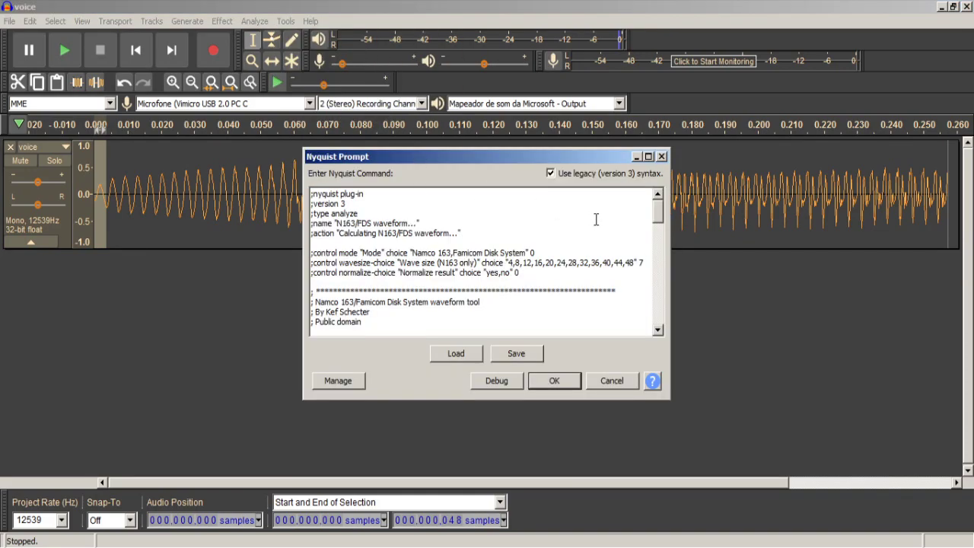
drag(659, 213, 662, 271)
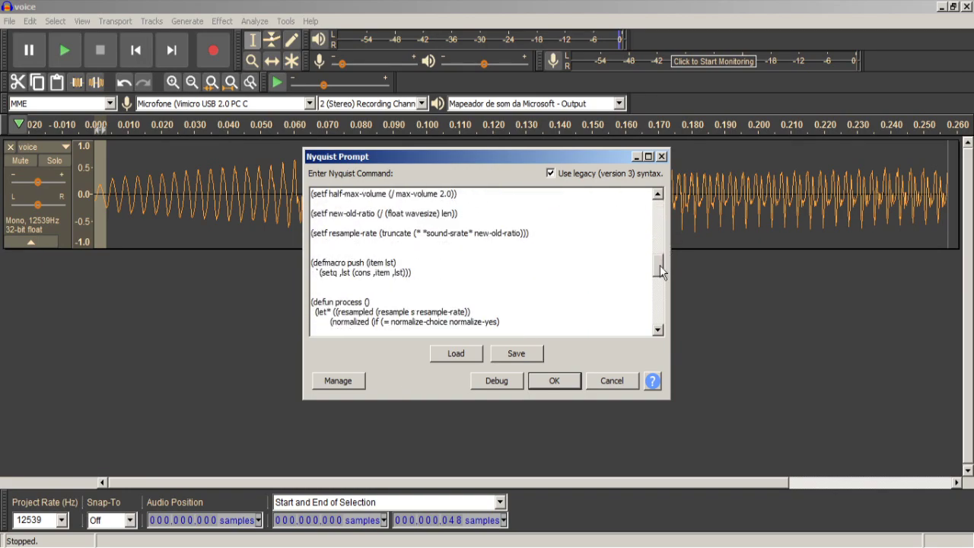
click(567, 378)
drag(401, 218, 359, 236)
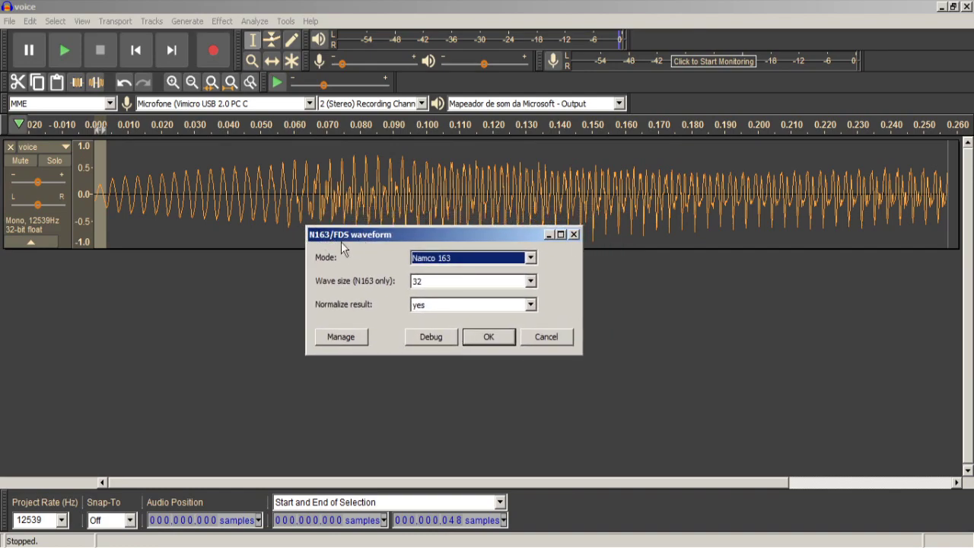
- Generate the N163/FDS waveform with mode Namco 163, wave size 48 and Normalize result set to yes
click(461, 262)
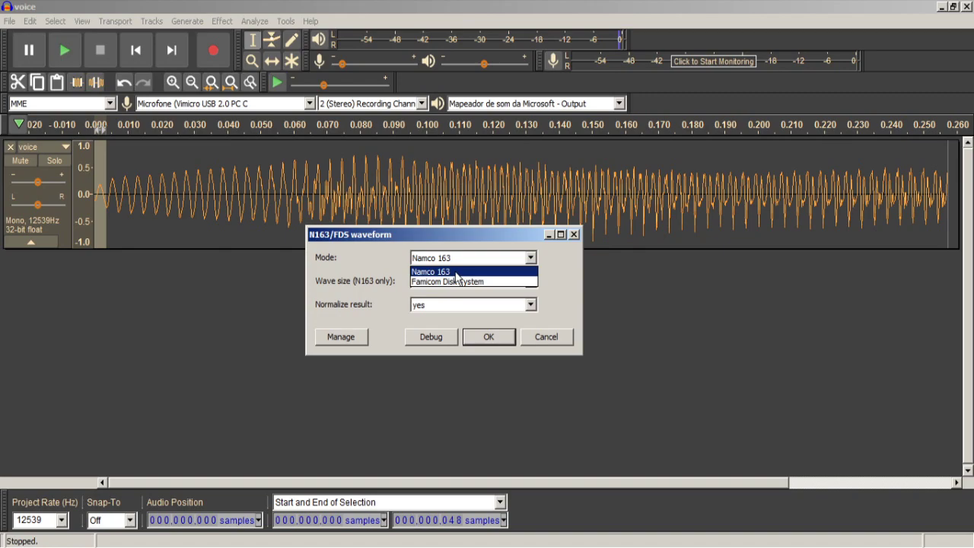
click(455, 273)
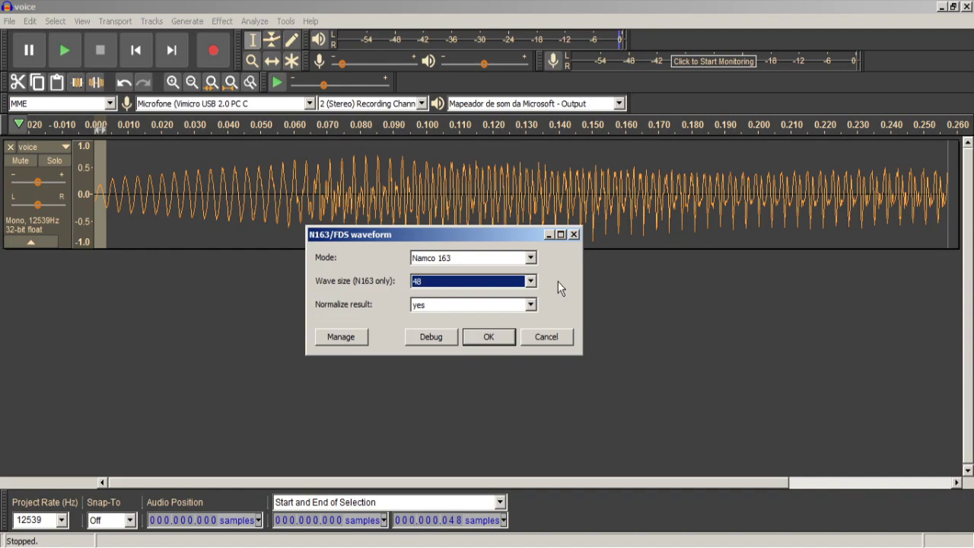
click(531, 281)
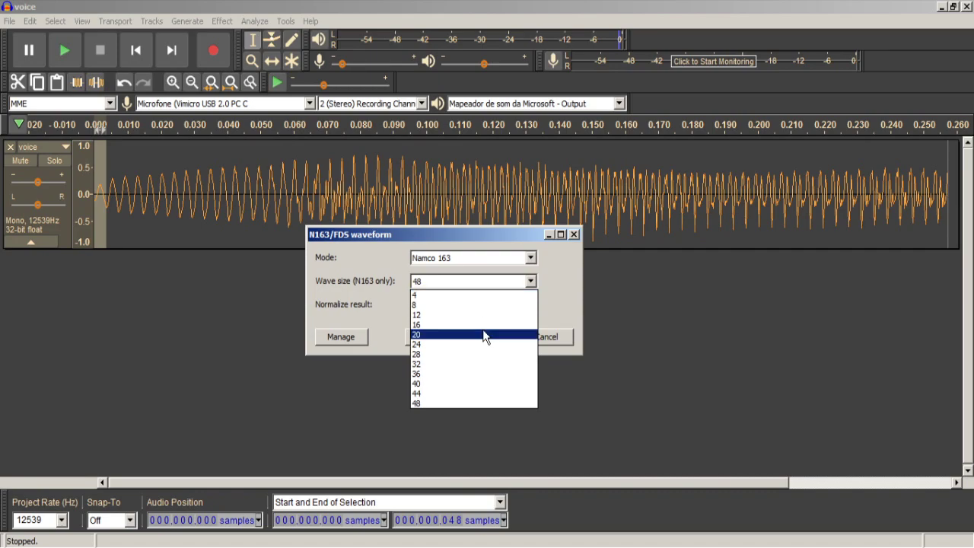
click(418, 402)
click(450, 310)
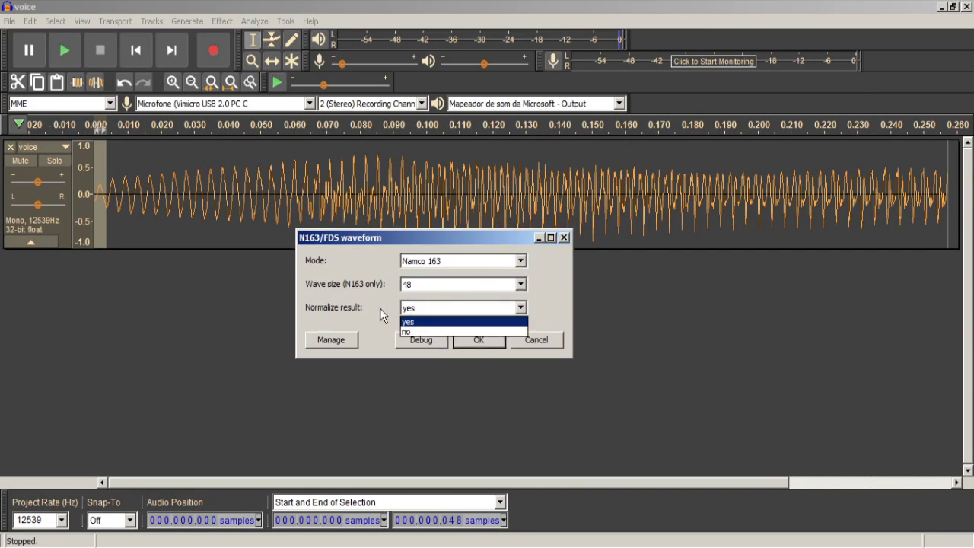
click(425, 323)
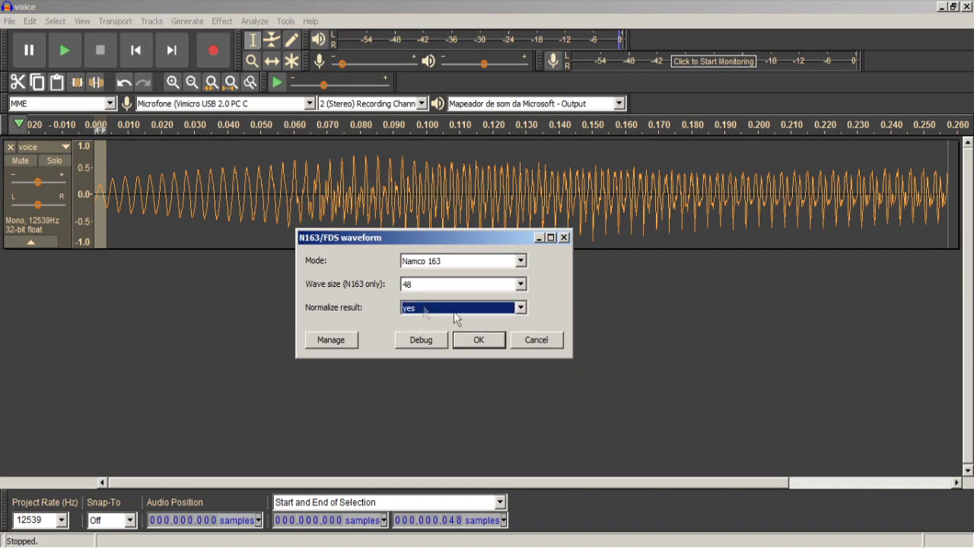
click(472, 340)
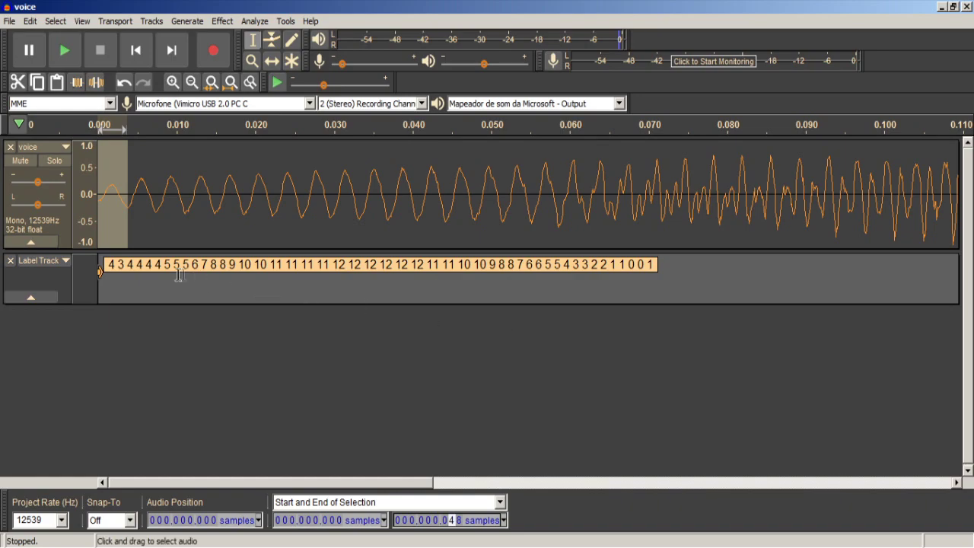
- Copy the values from the generated label, then create a new Namco instrument in FamiTracker and open its editor
drag(109, 264, 674, 252)
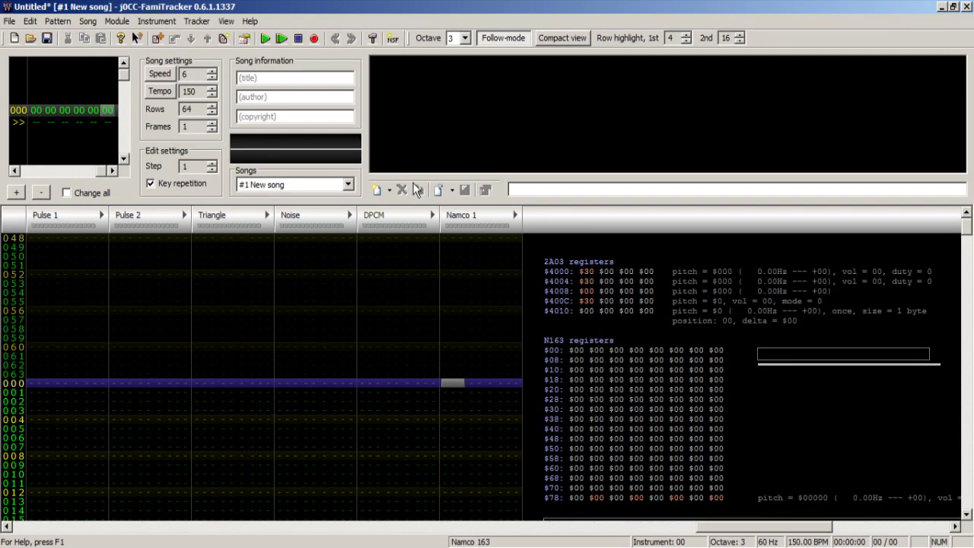
click(377, 189)
double_click(429, 61)
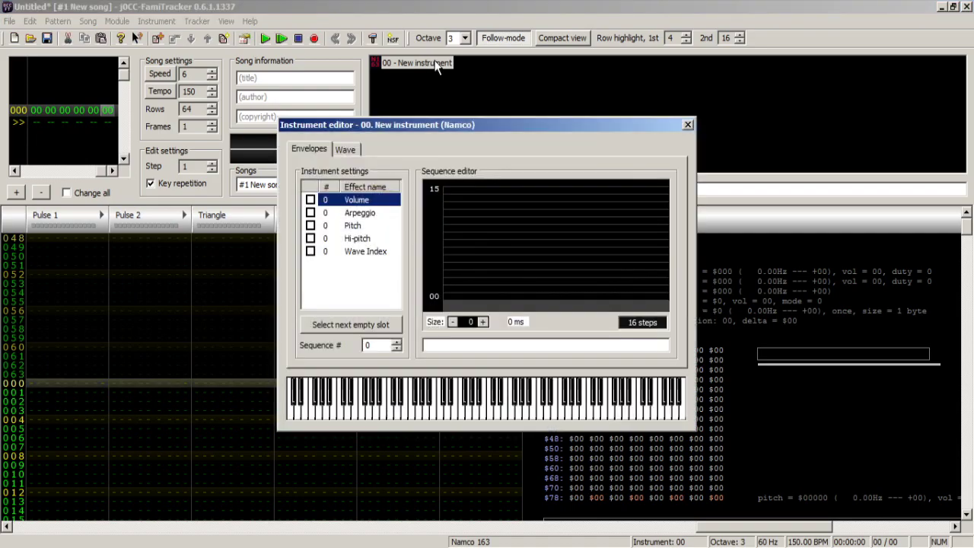
- Replace the instrument's wave 0 data with the copied 48-step wave values
click(346, 149)
click(522, 324)
key(ctrl+a)
key(ctrl+v)
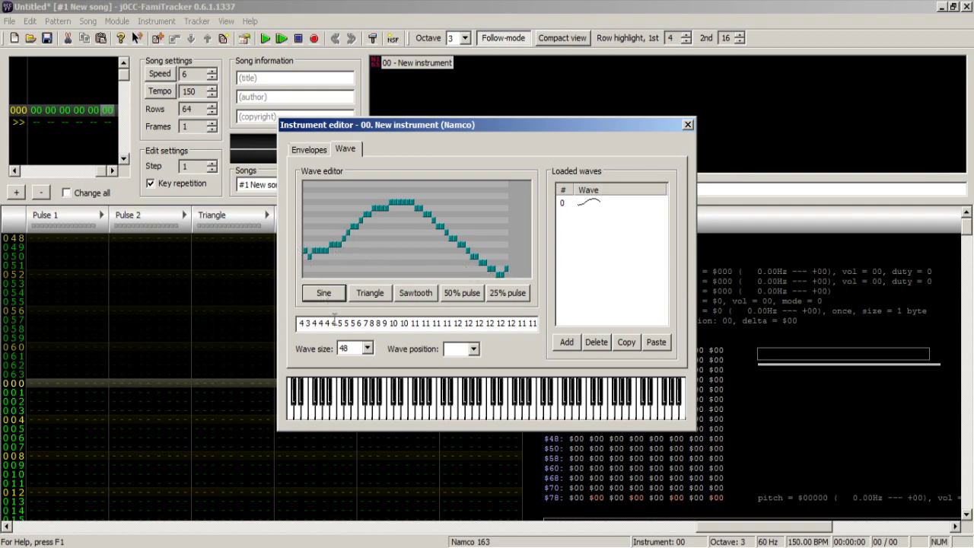
- Bring up instData.txt over Audacity and highlight the offset listed for wave 01
key(alt+Tab)
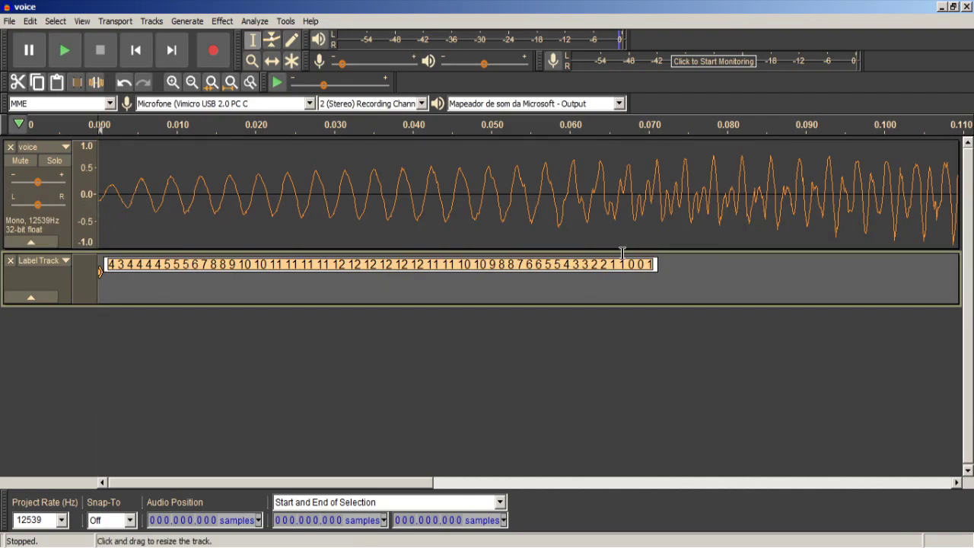
key(alt+Tab)
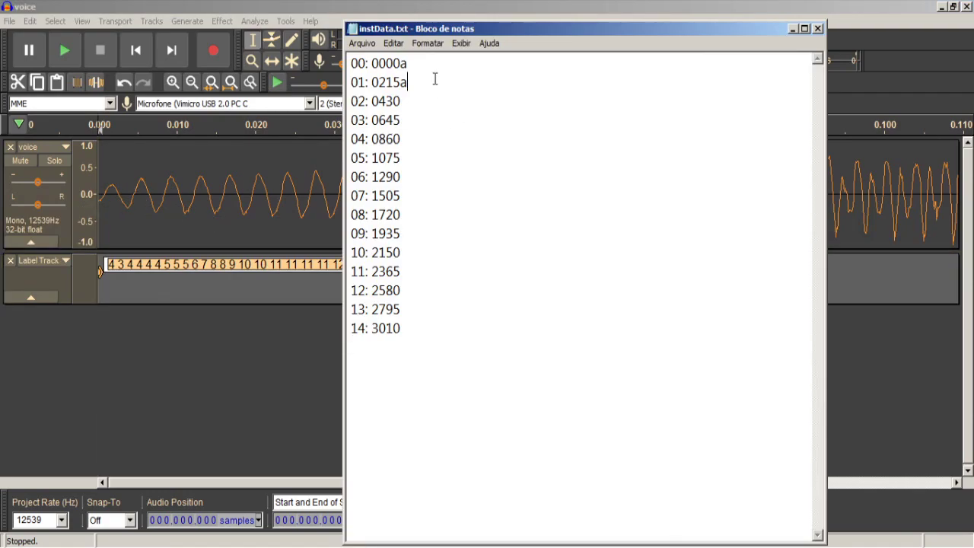
drag(450, 86, 373, 82)
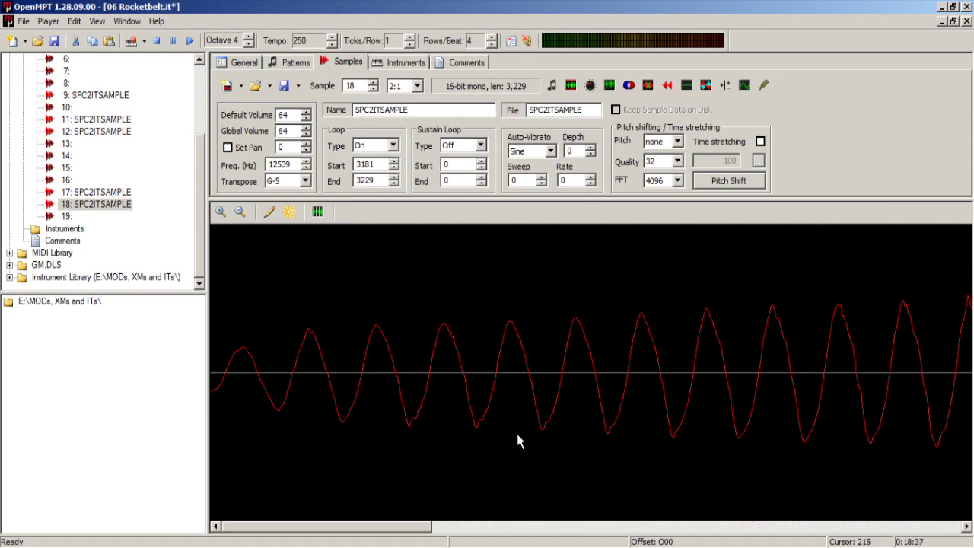
- In OpenMPT, select the single wave cycle of sample 18 near offset 215 to find its start and end
drag(518, 437, 476, 440)
right_click(476, 440)
key(Escape)
click(477, 441)
drag(477, 442, 544, 455)
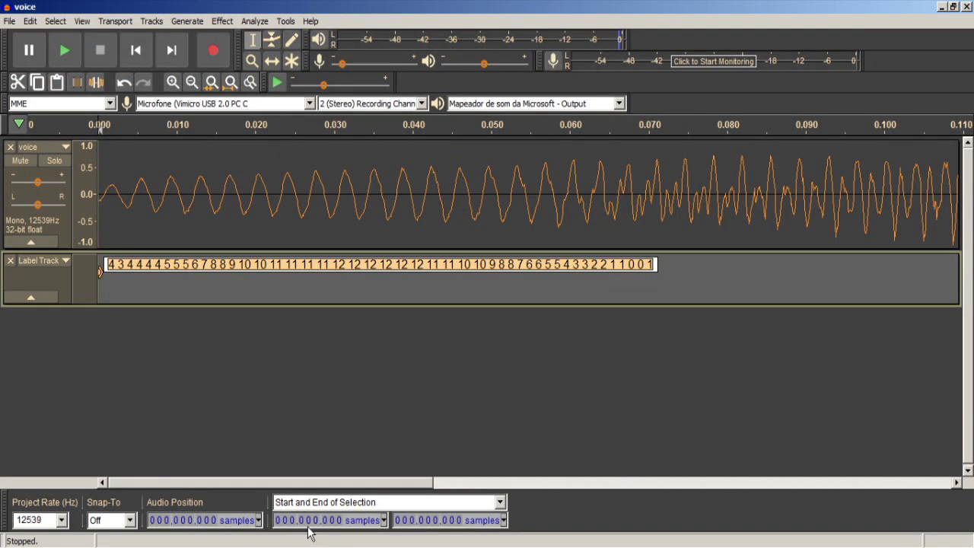
- In Audacity, select samples 186 to 233 of the voice track
click(326, 523)
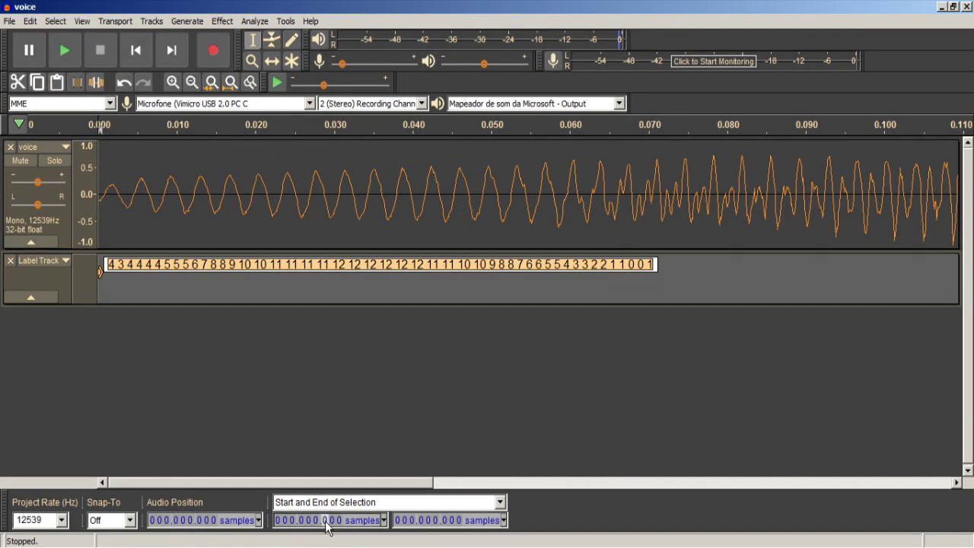
text(86)
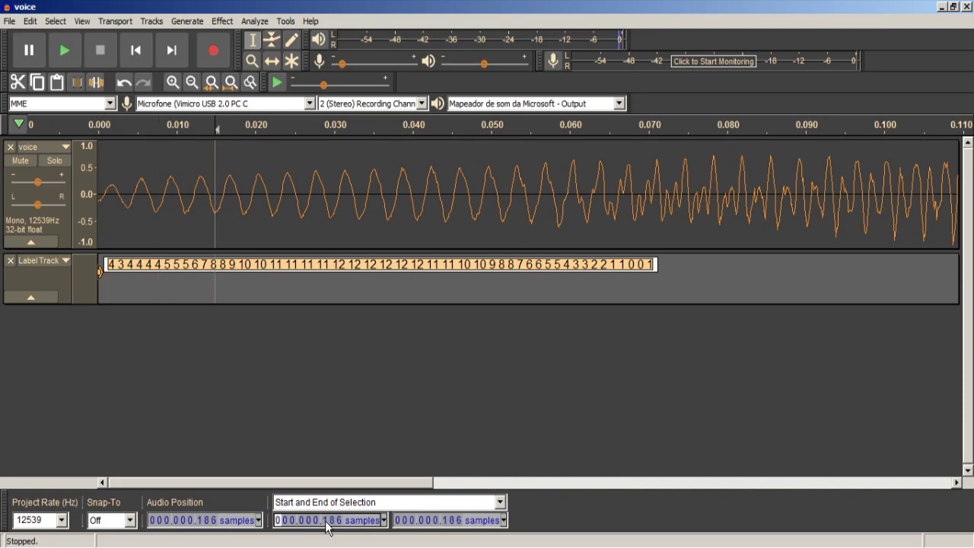
click(449, 525)
text(233)
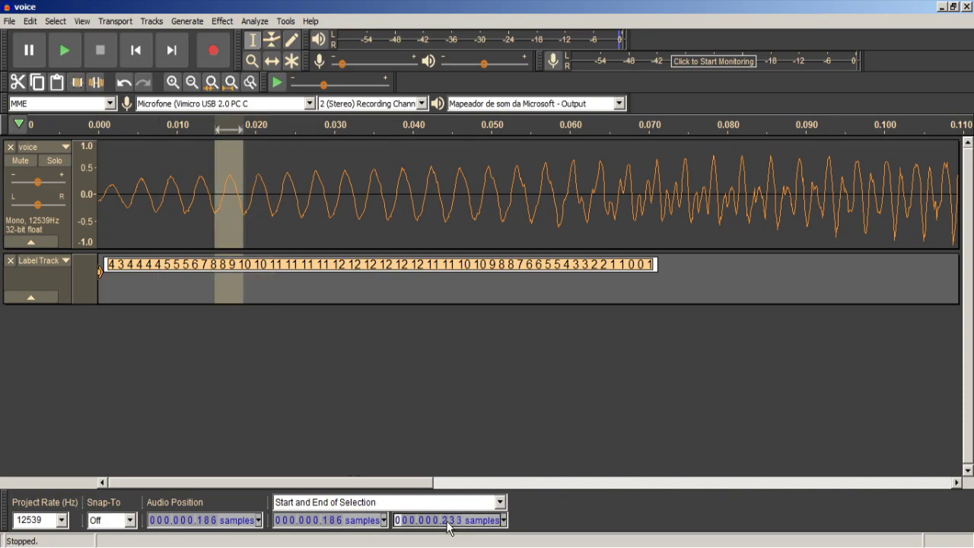
- Run the N163/FDS waveform script from the Nyquist Prompt on the selection in Namco 163 mode with wave size 48
click(285, 20)
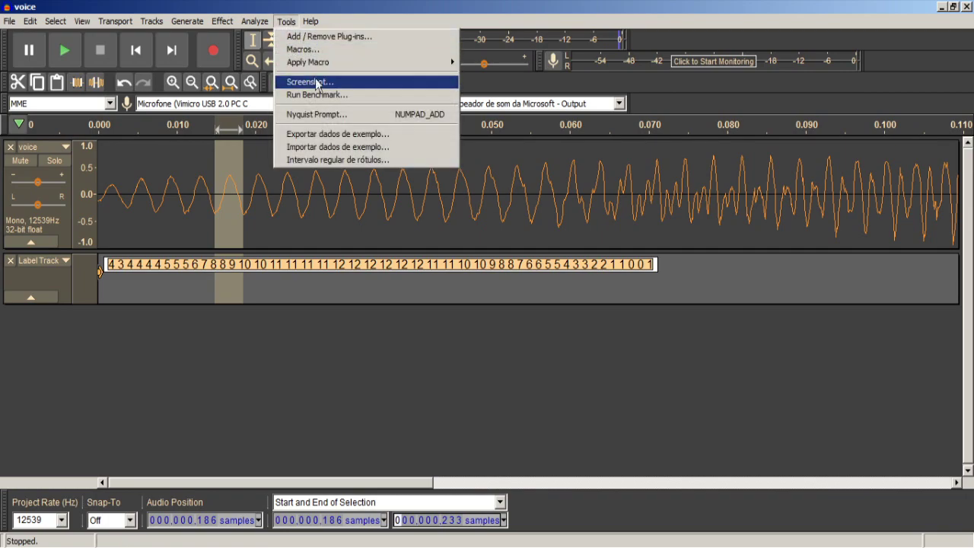
click(308, 113)
click(554, 381)
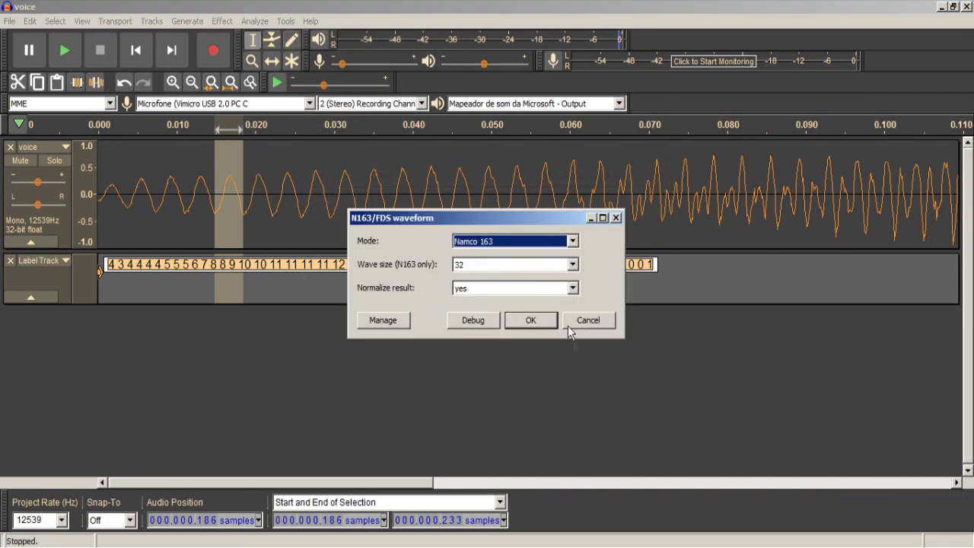
click(515, 265)
click(496, 388)
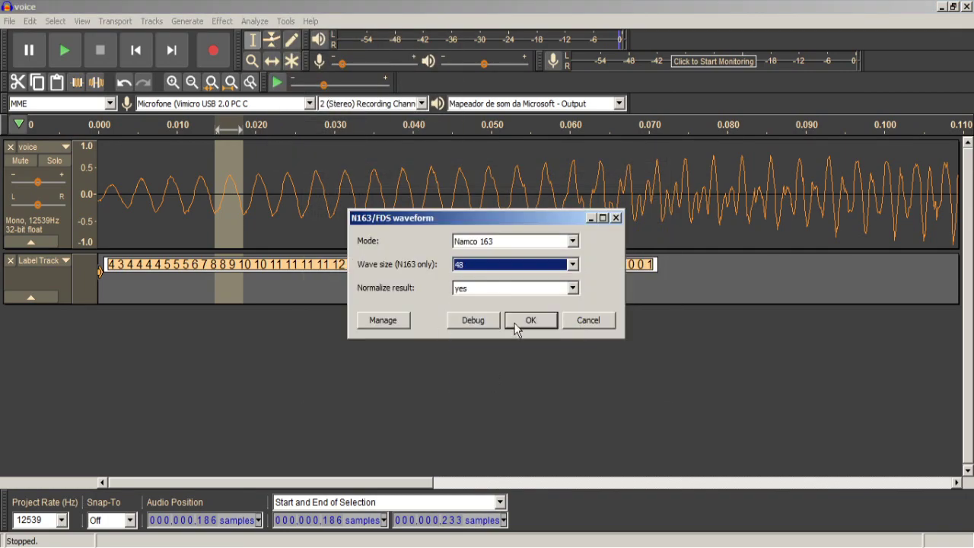
click(531, 319)
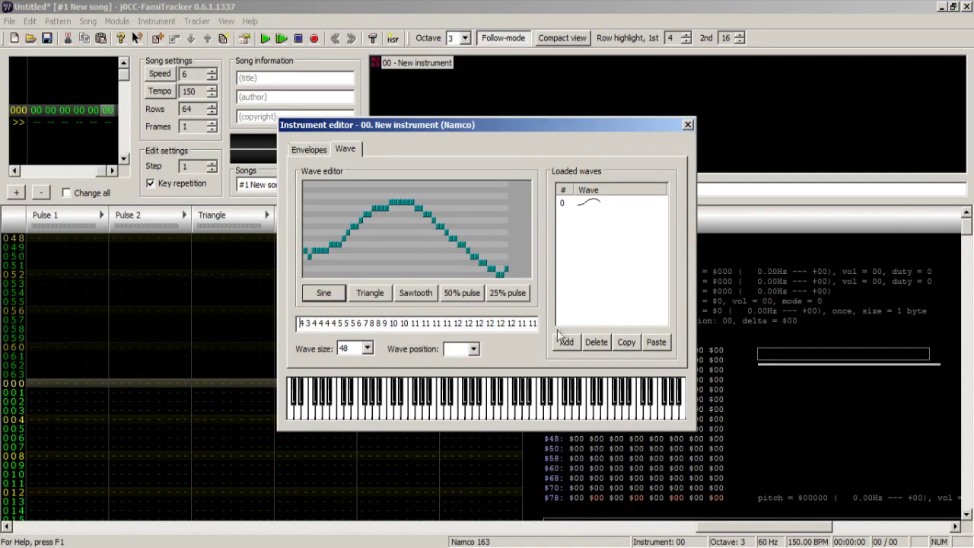
- In FamiTracker, add wave 1 to the instrument and paste the newly generated values into it
click(566, 342)
click(522, 324)
key(ctrl+a)
key(ctrl+v)
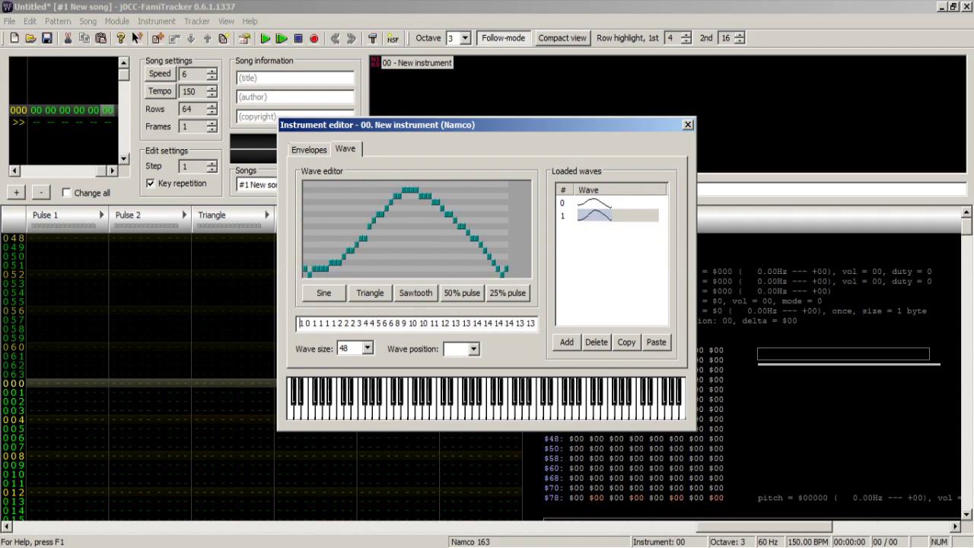
- Repeat the conversion for the following wave cycles of the voice track, adding each result to the instrument as waves 2 through D
key(alt+Tab)
click(413, 141)
drag(411, 157, 267, 197)
drag(426, 291, 247, 296)
drag(431, 309, 265, 314)
drag(455, 338, 259, 313)
drag(438, 304, 262, 308)
drag(409, 295, 335, 293)
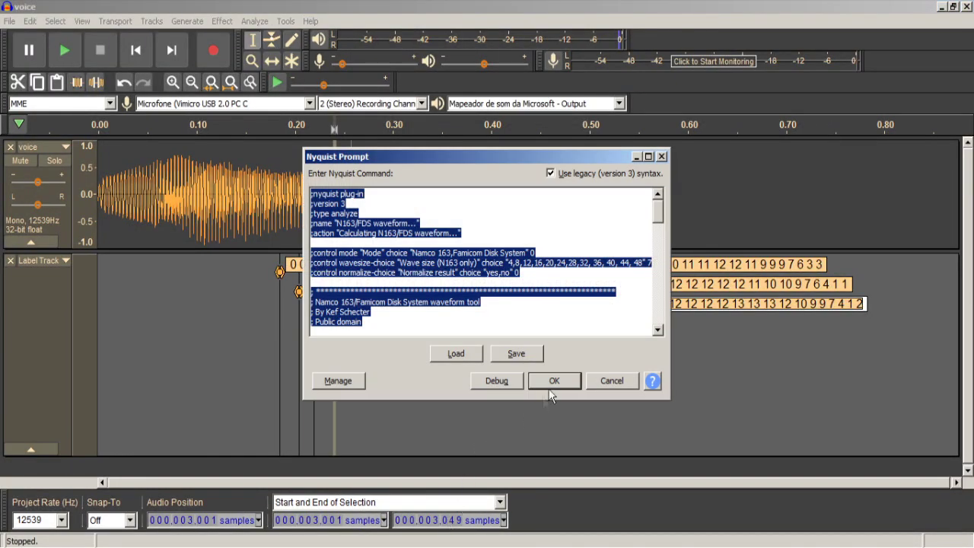
- Generate the Namco 163 waveform of samples 3001 to 3049 with wave size 48 and select the resulting label's values
click(555, 383)
click(525, 265)
click(503, 386)
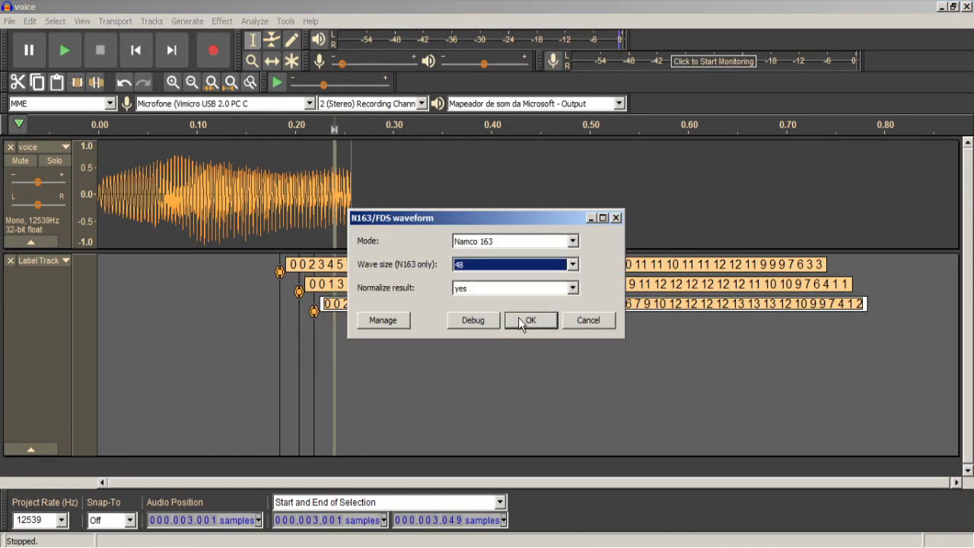
click(522, 320)
click(343, 324)
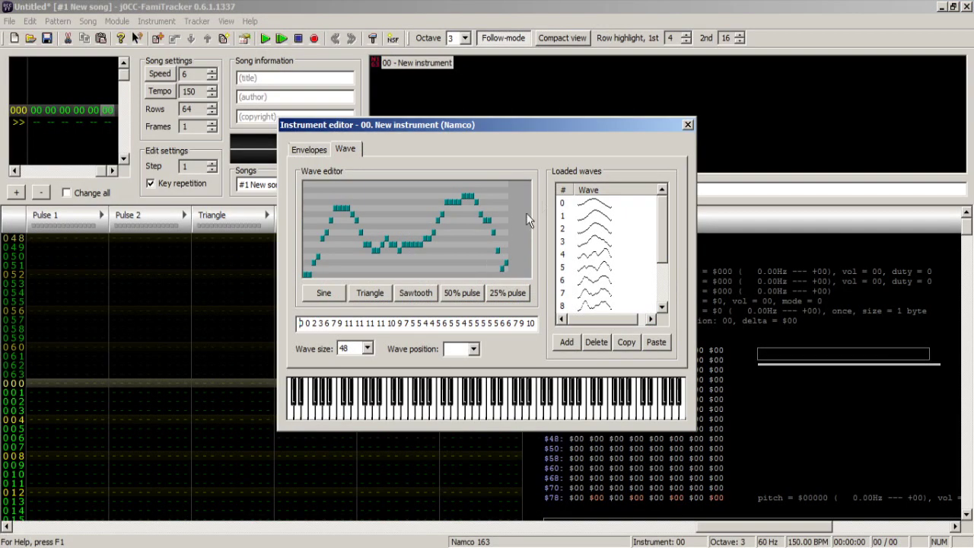
- Add wave E to the FamiTracker instrument and paste the last generated values into it
click(566, 341)
click(506, 324)
key(ctrl+a)
key(ctrl+v)
key(Return)
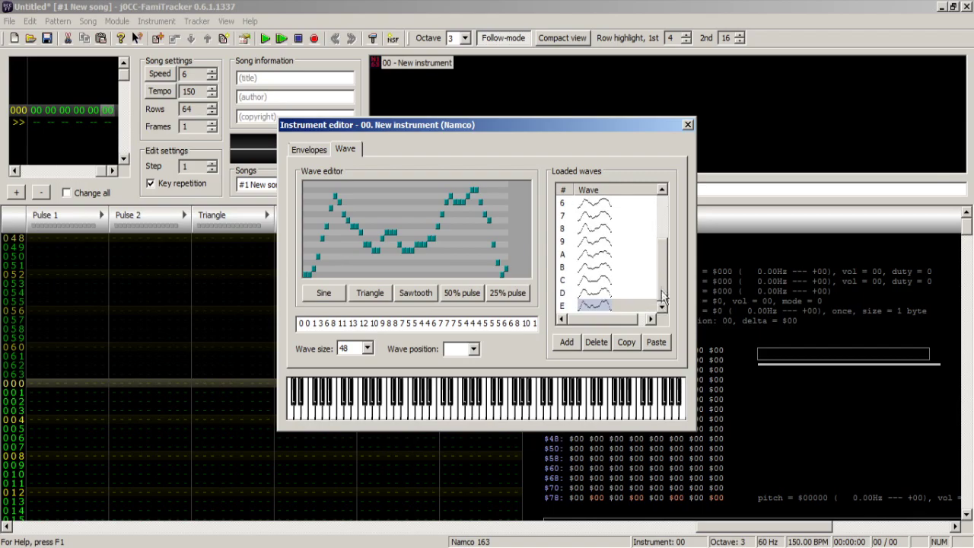
- Switch to OpenMPT and check sample 18's loop end point and its last wave cycles
key(alt+Tab)
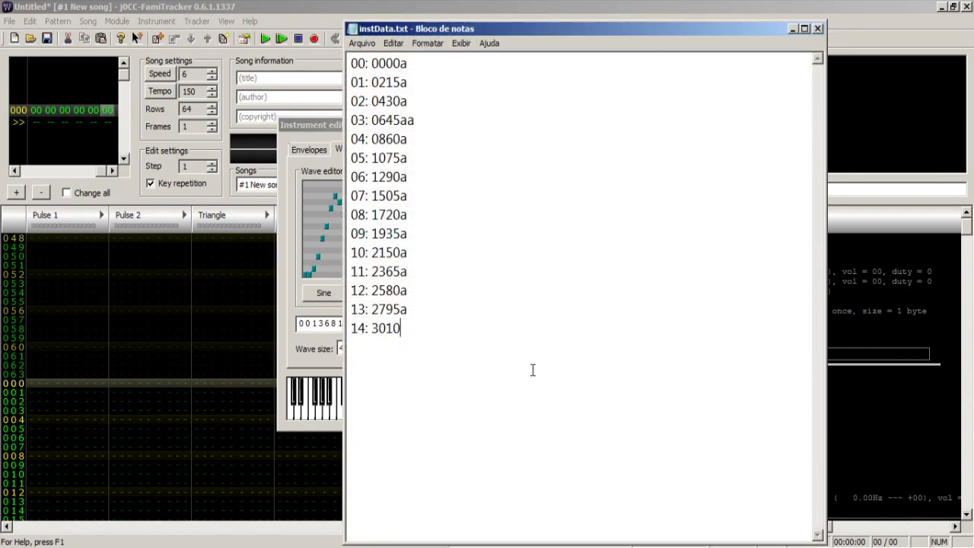
key(ctrl+a)
key(alt+Tab)
key(alt+Tab)
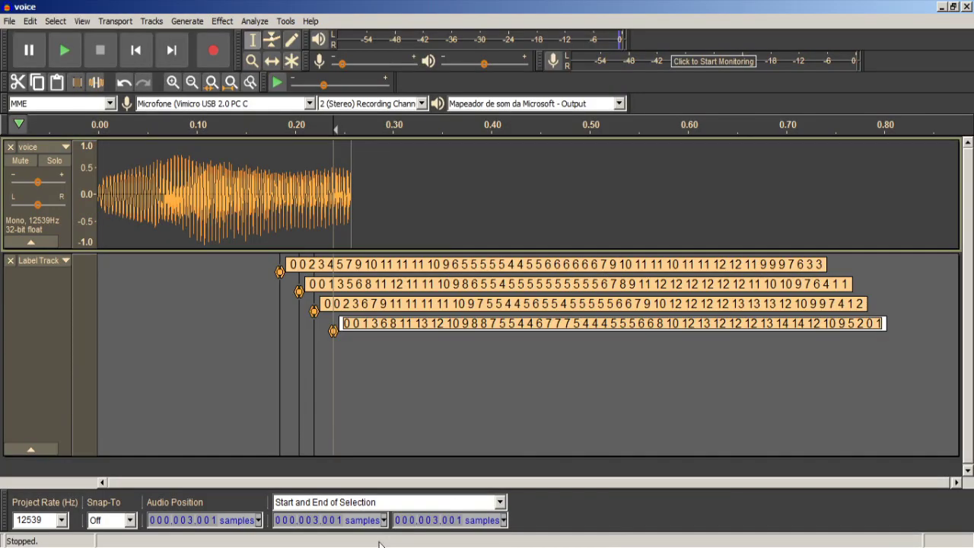
key(alt+Tab)
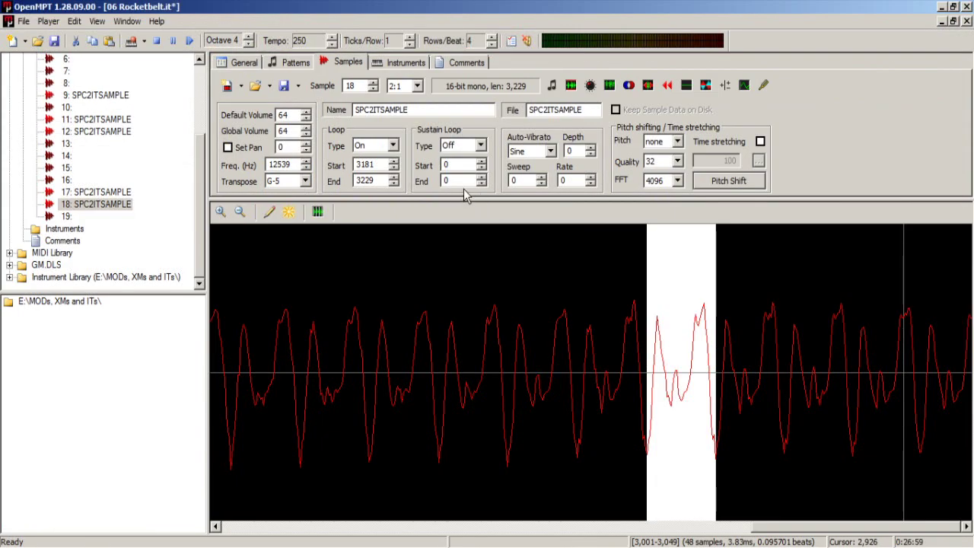
double_click(376, 181)
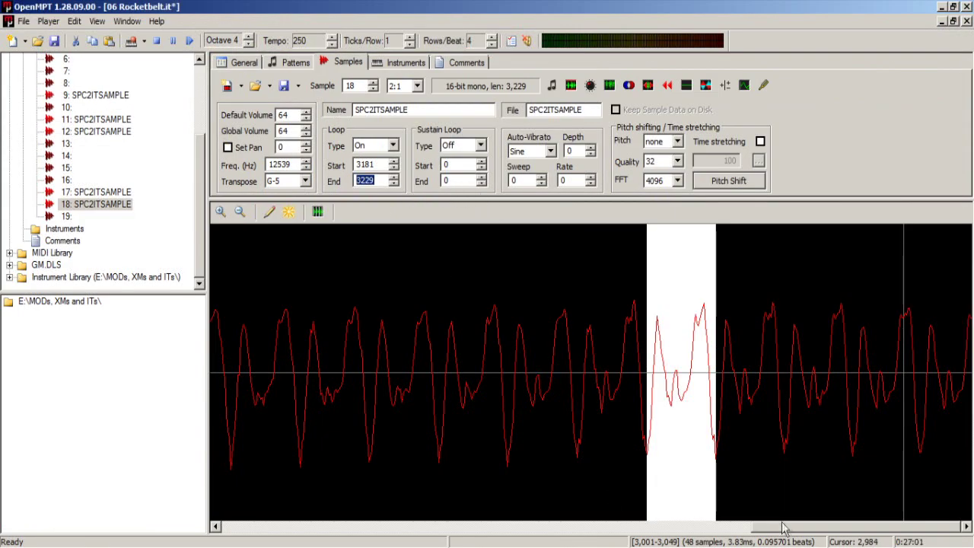
double_click(383, 180)
drag(904, 357, 973, 367)
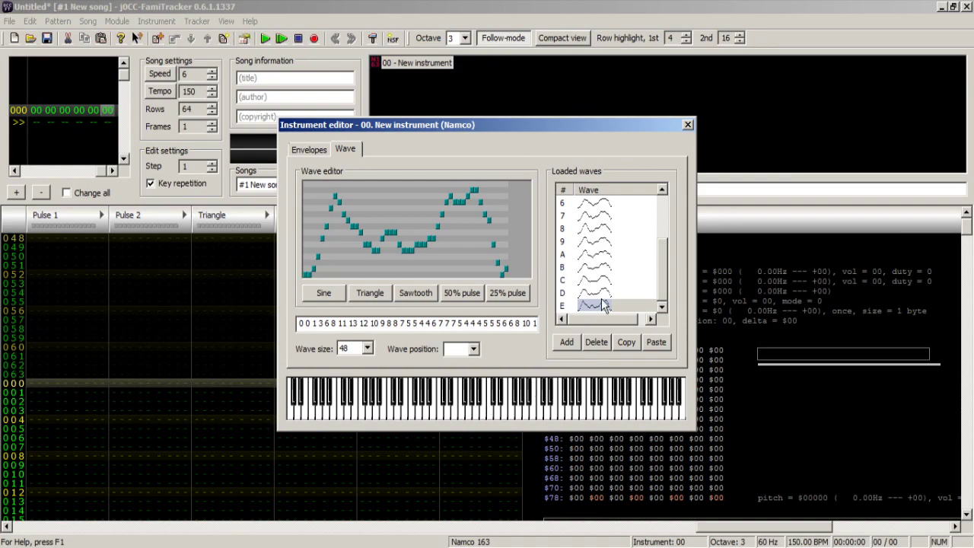
- In FamiTracker, enable the instrument's Wave Index envelope and enter a sequence counting from 0 to 15
click(604, 305)
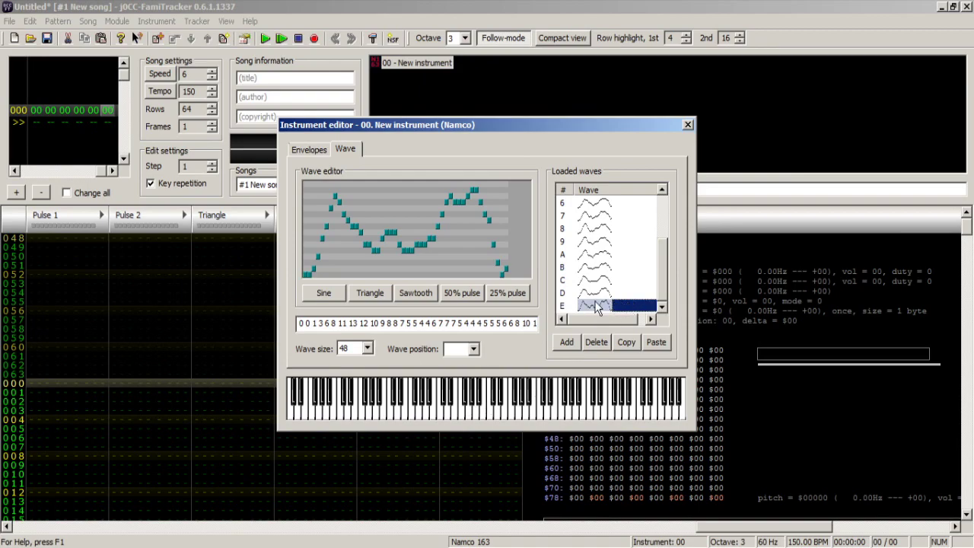
click(320, 150)
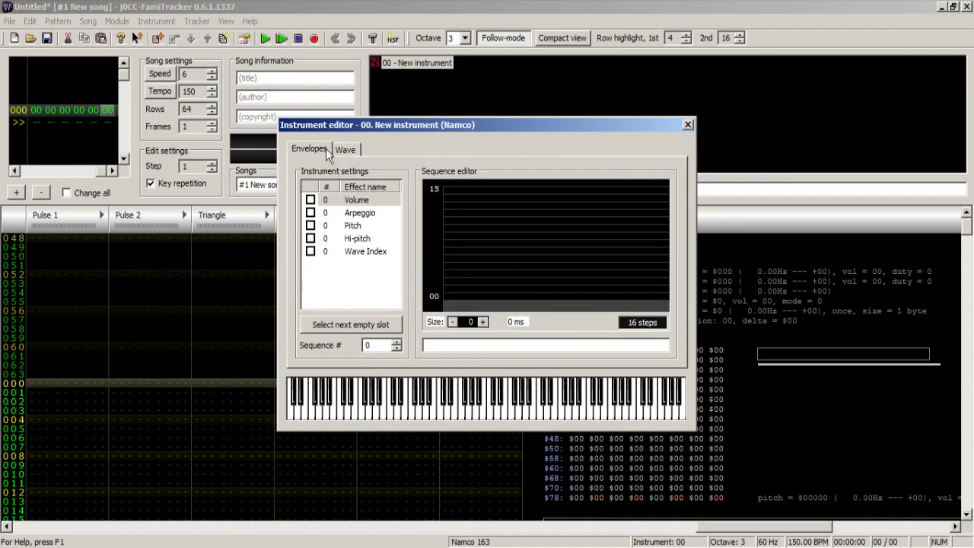
click(316, 253)
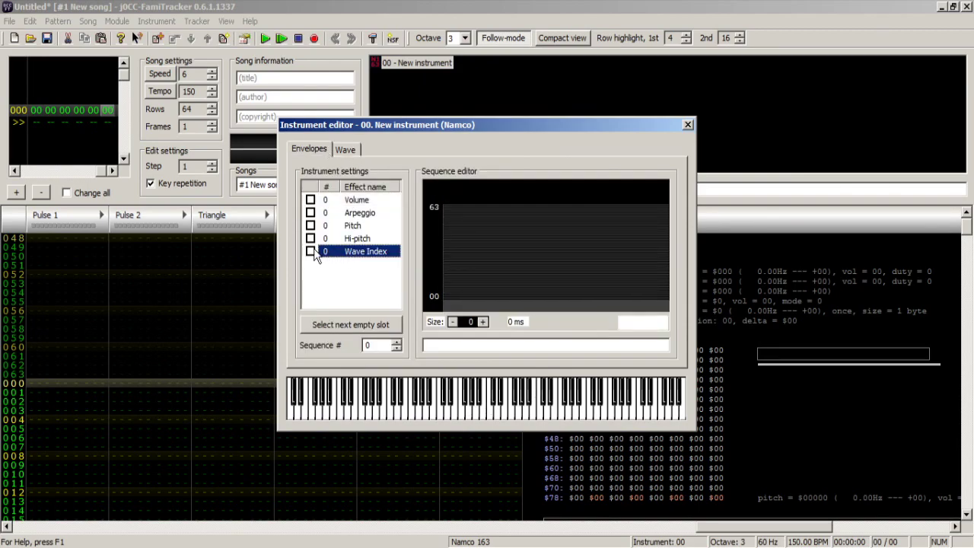
click(518, 347)
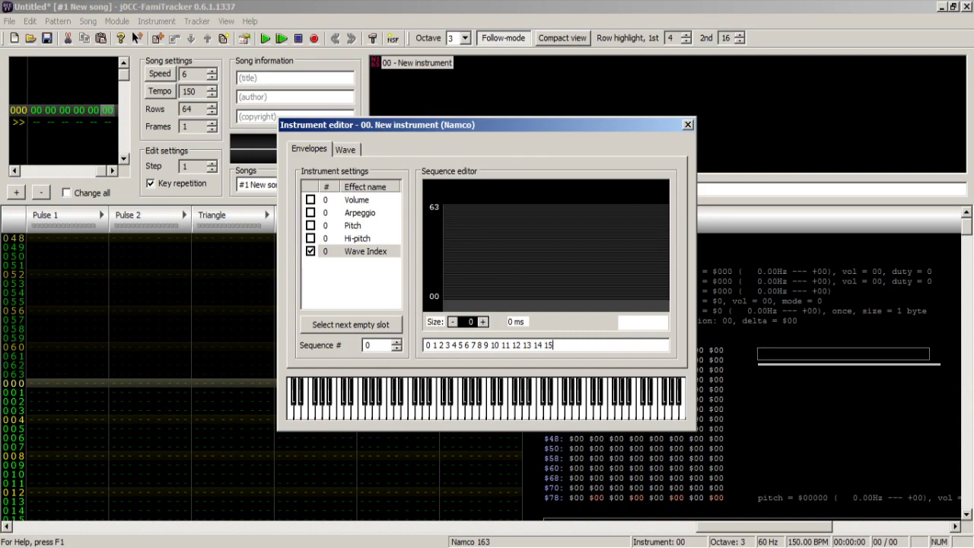
key(Return)
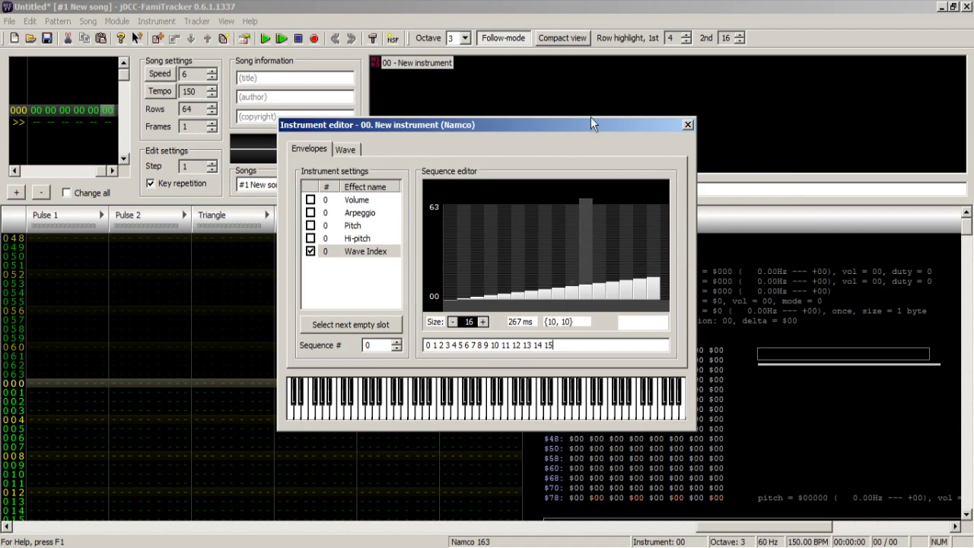
- Audition the instrument with several notes on the Namco 1 channel at octave 4 and compare it with the original sample played in OpenMPT
drag(578, 124, 318, 170)
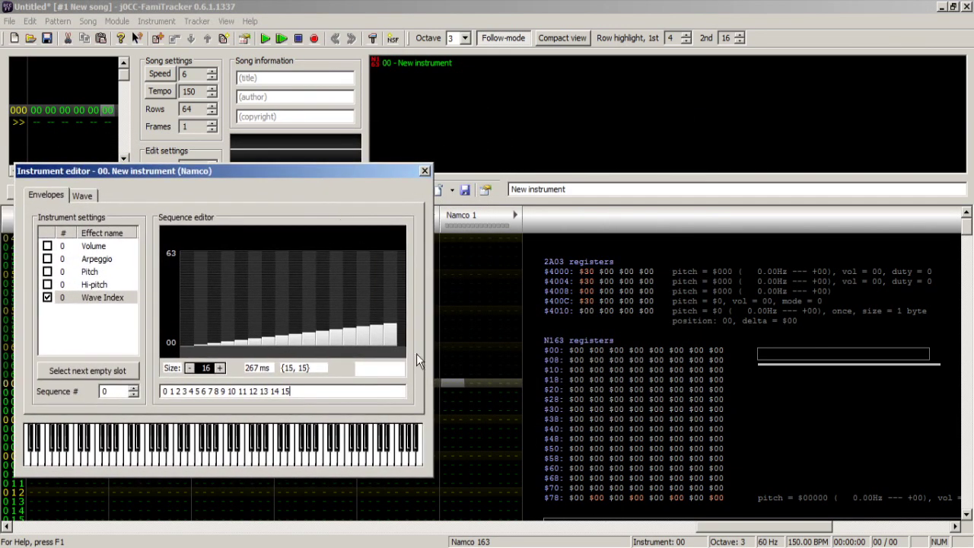
click(485, 380)
key(KP_Multiply)
key(v)
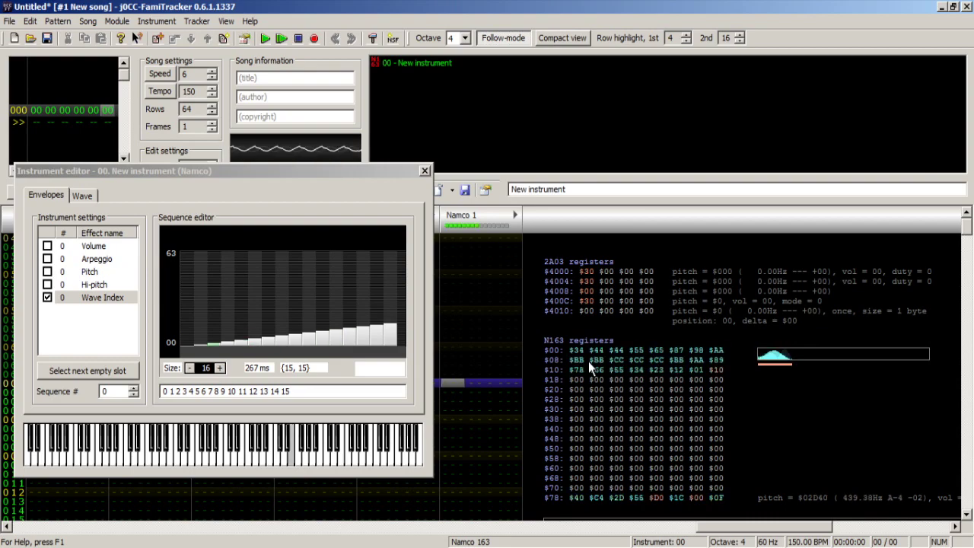
key(q)
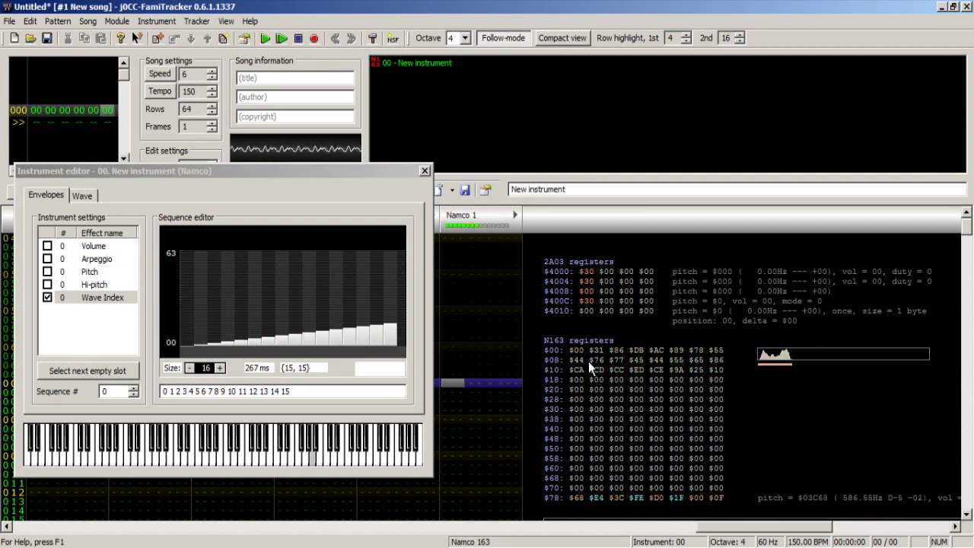
key(v)
key(z)
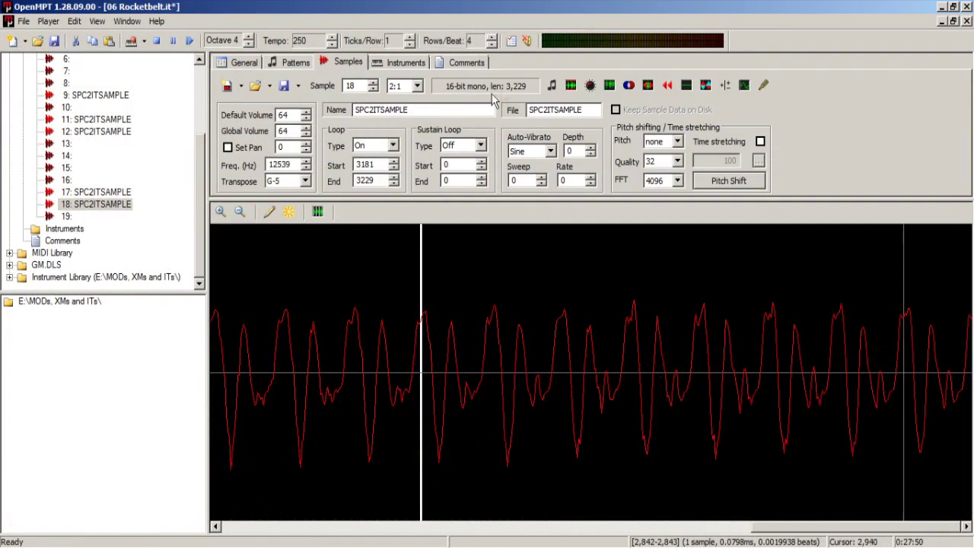
click(551, 89)
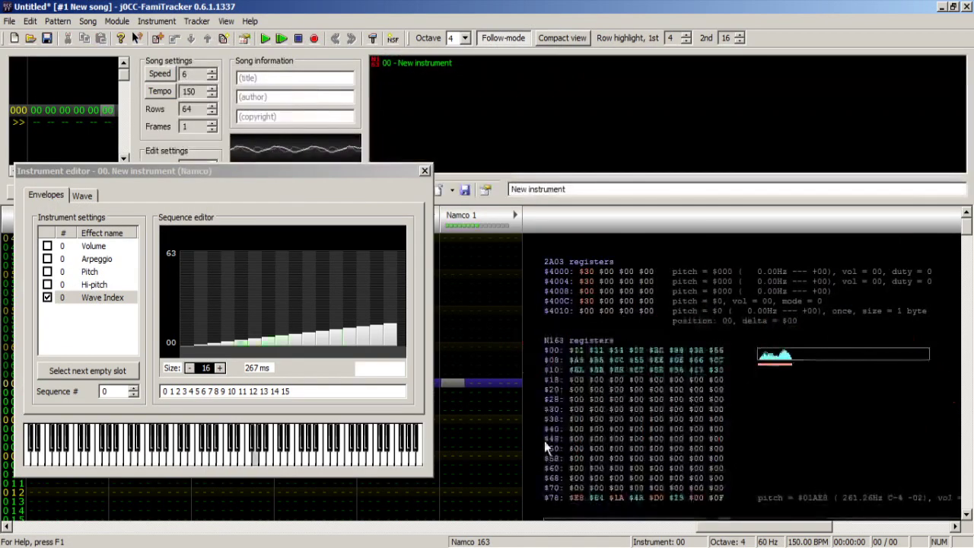
click(425, 170)
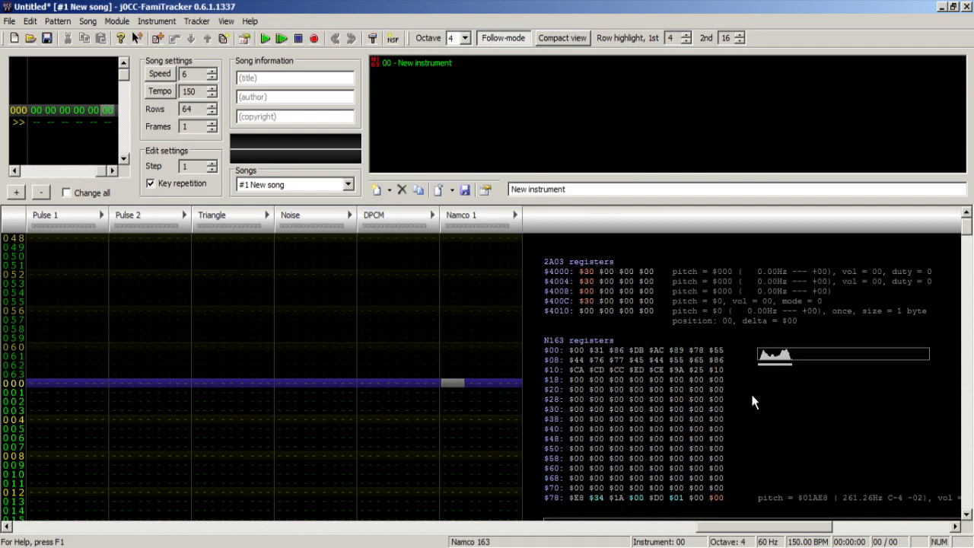
- In OpenMPT, examine the successive wave cycles of sample 18, highlighting the 48-sample cycle from 1983 to 2031
key(alt+Tab)
scroll(629, 403, down, 4)
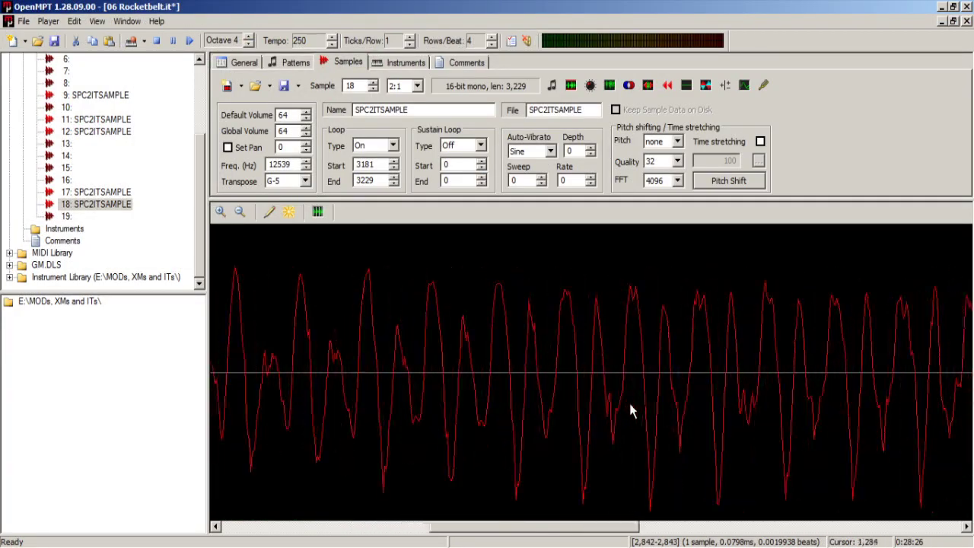
drag(644, 468, 850, 510)
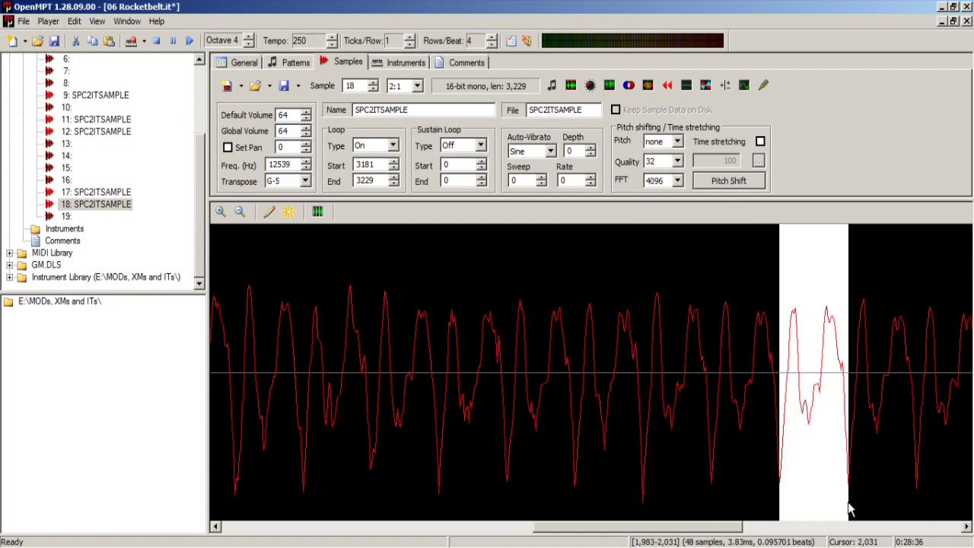
scroll(830, 510, down, 5)
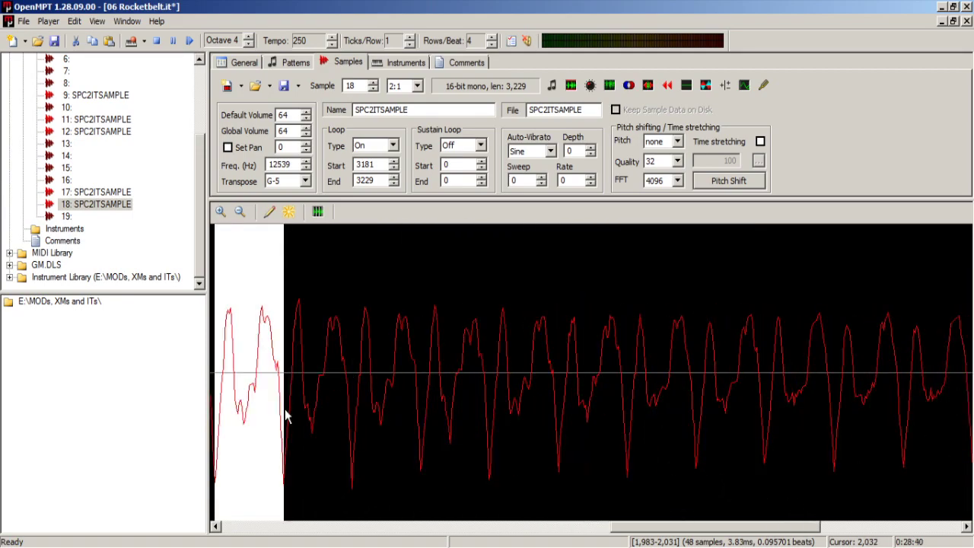
click(288, 414)
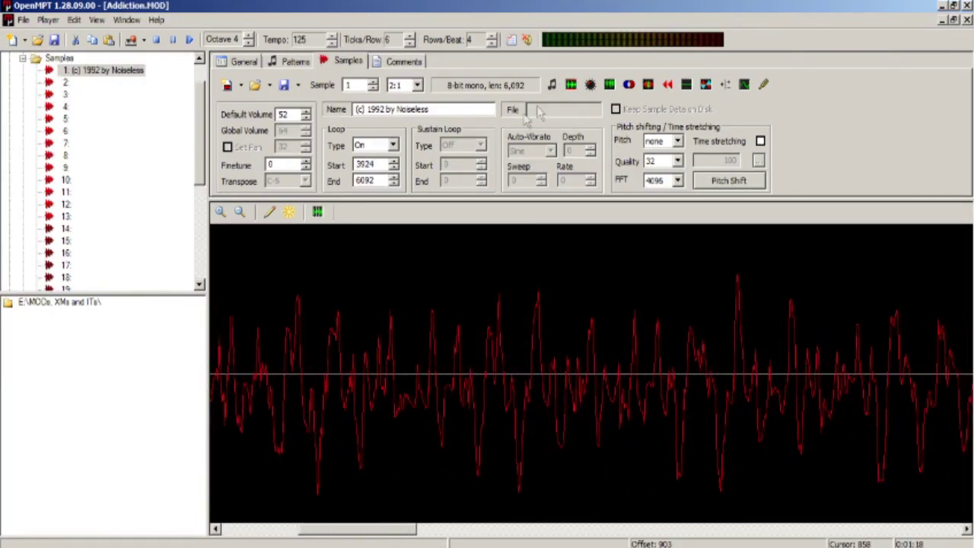
- Examine the waveform of sample 1 in the Addiction.MOD module
drag(374, 533, 418, 537)
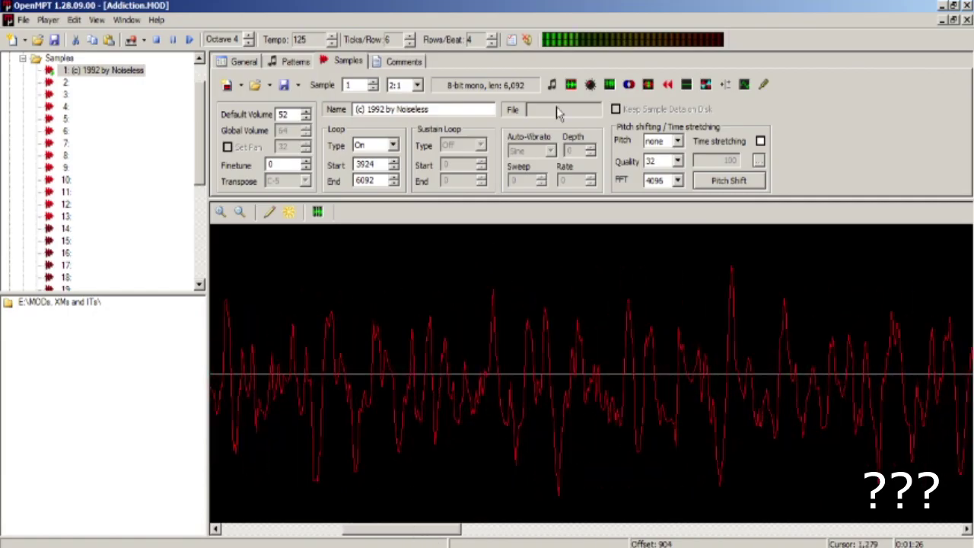